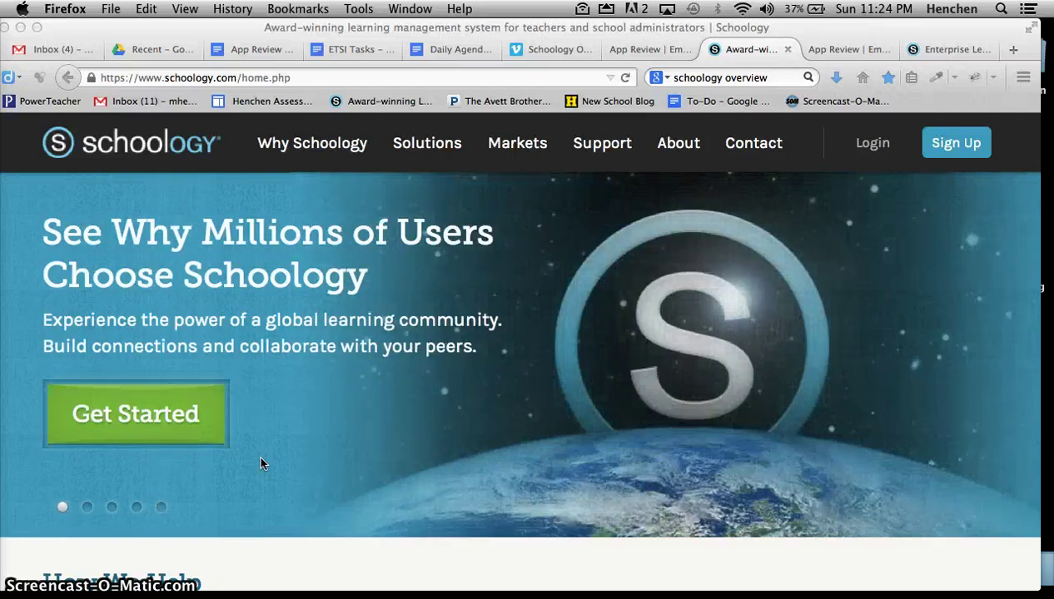
# Sign in to Schoology with the suggested account e-mail.
pyautogui.click(723, 146)
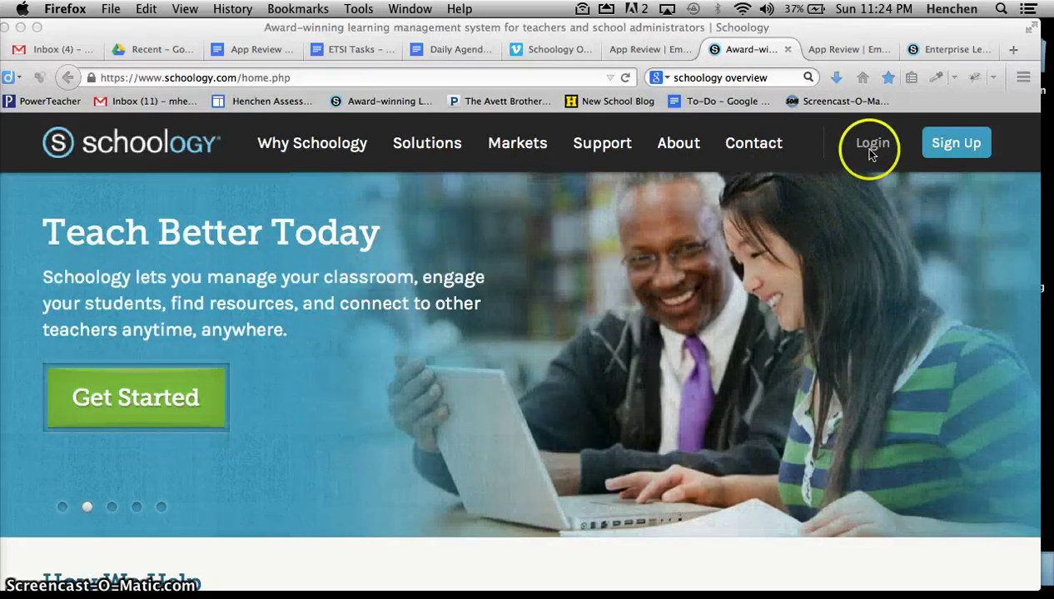
pyautogui.click(874, 148)
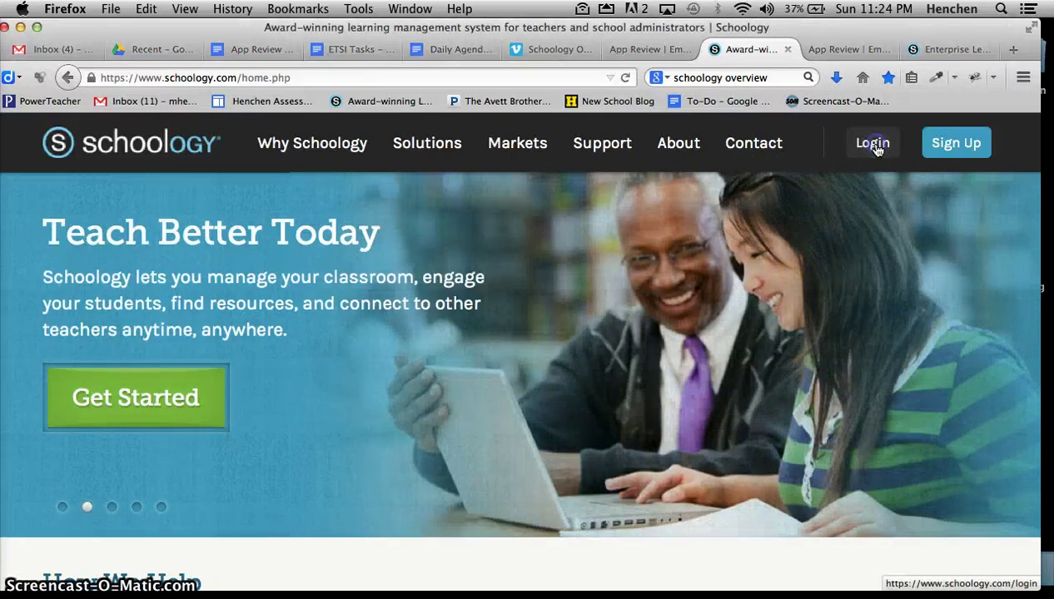
pyautogui.click(873, 144)
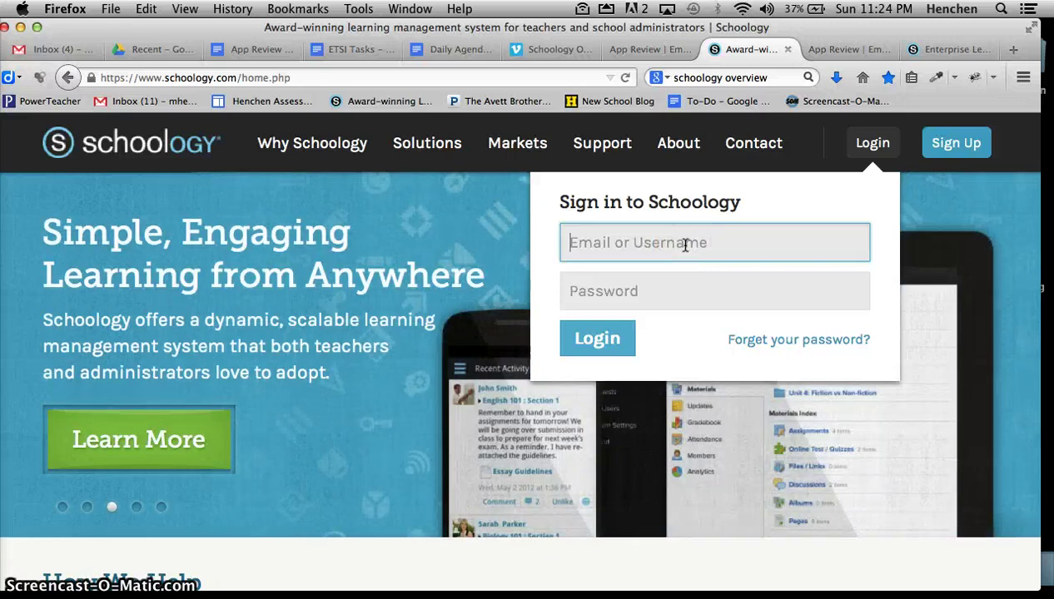
pyautogui.click(684, 243)
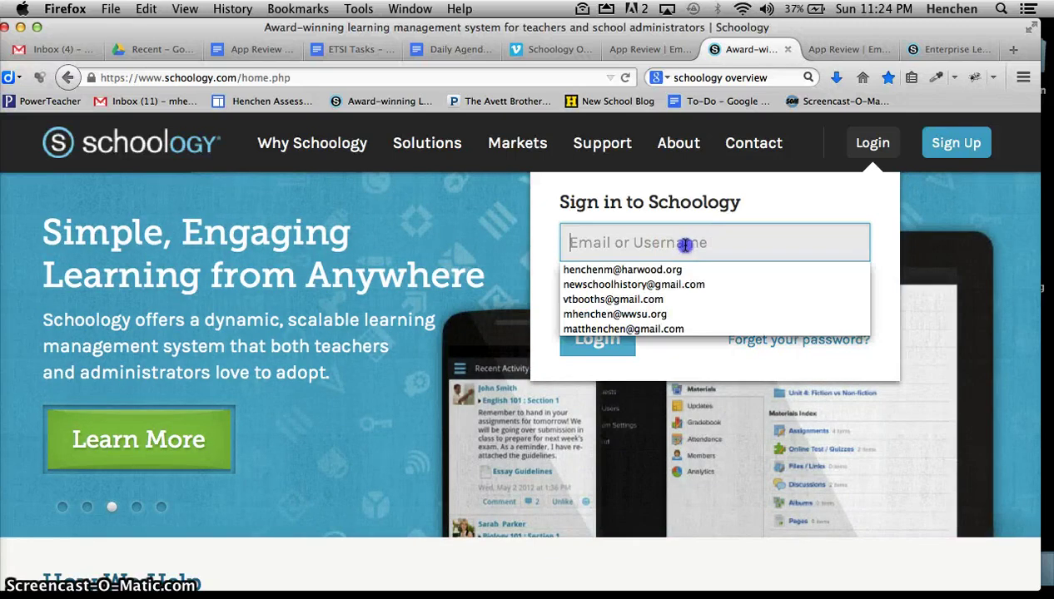
pyautogui.click(599, 328)
pyautogui.click(597, 343)
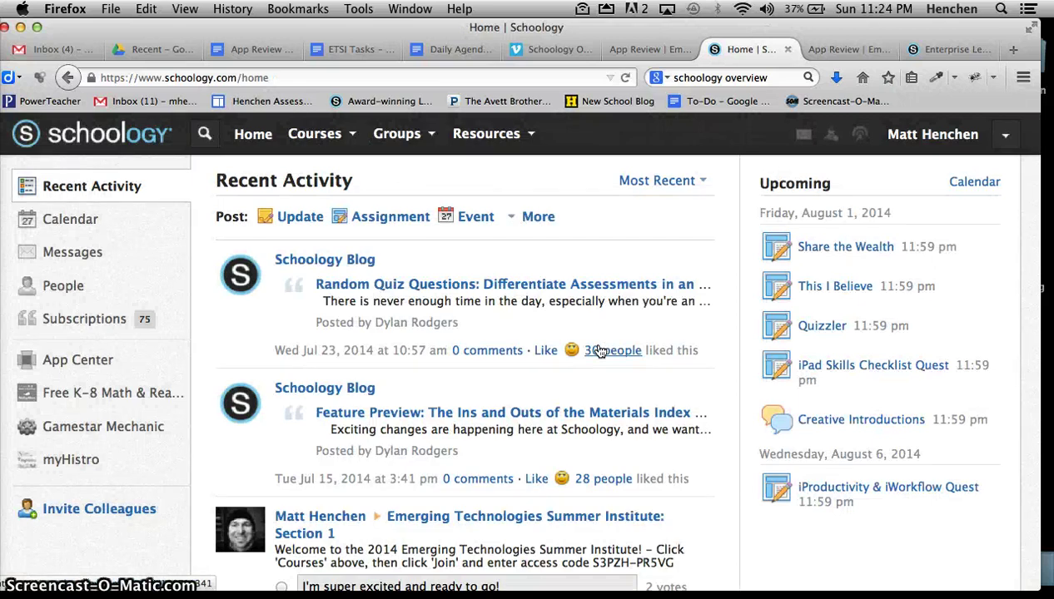
pyautogui.click(573, 350)
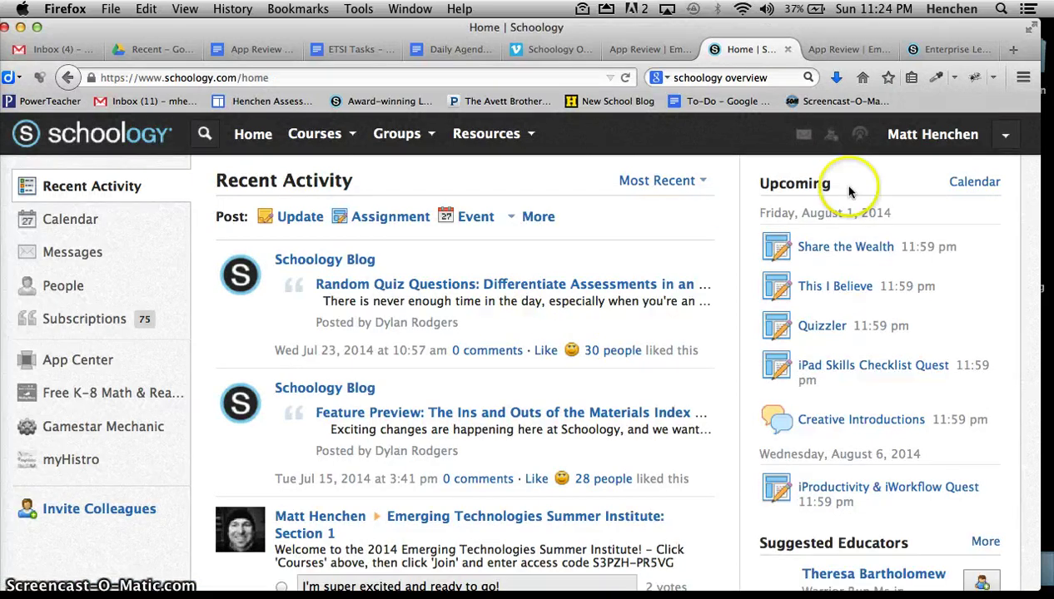
# Switch to the Harwood Union Middle/High School account, and return to the VT Learn account.
pyautogui.click(1006, 142)
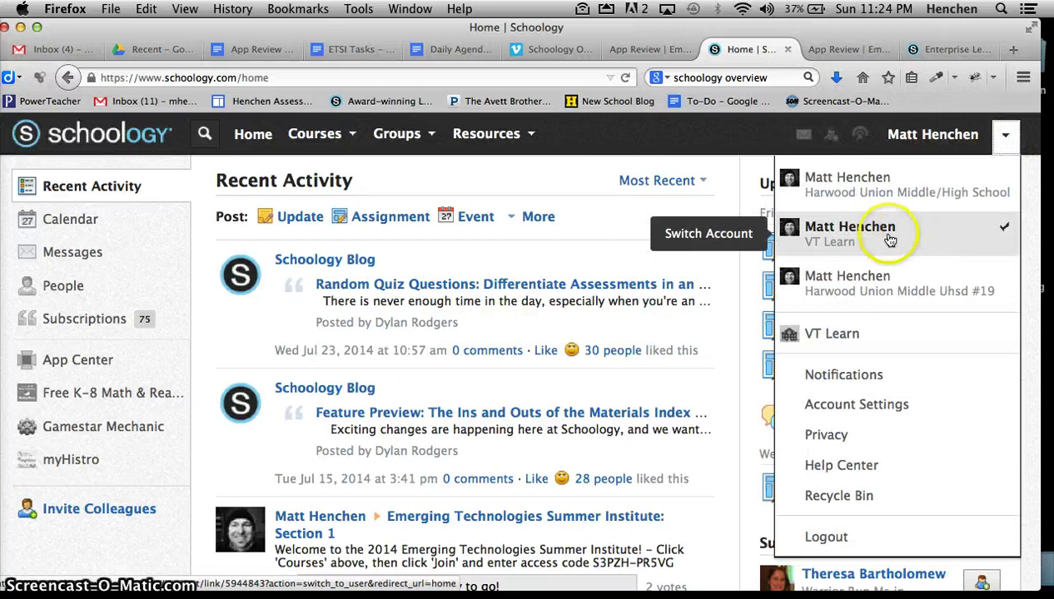
pyautogui.click(824, 200)
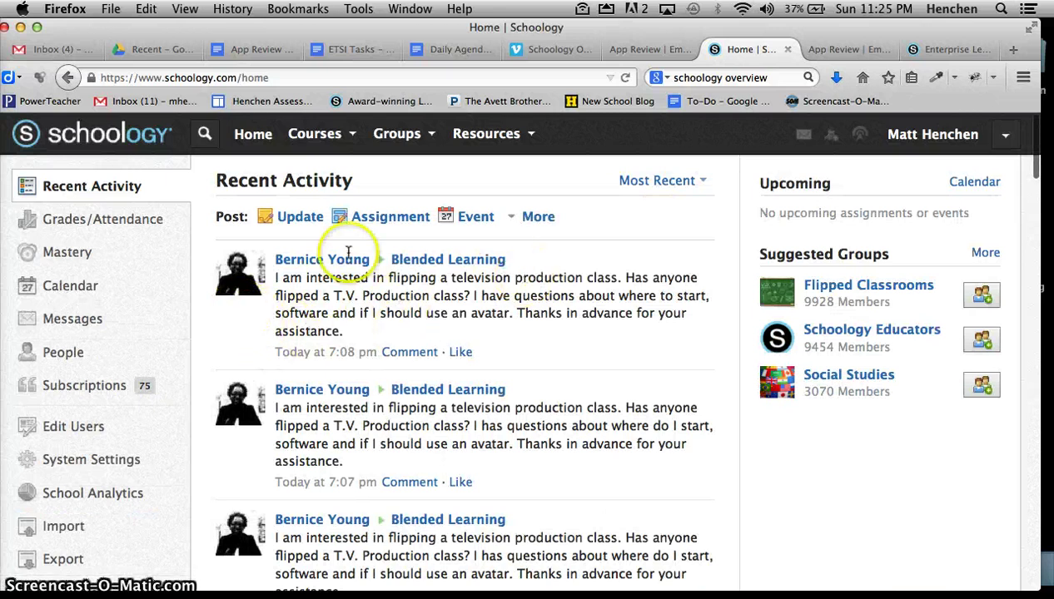
pyautogui.click(1008, 135)
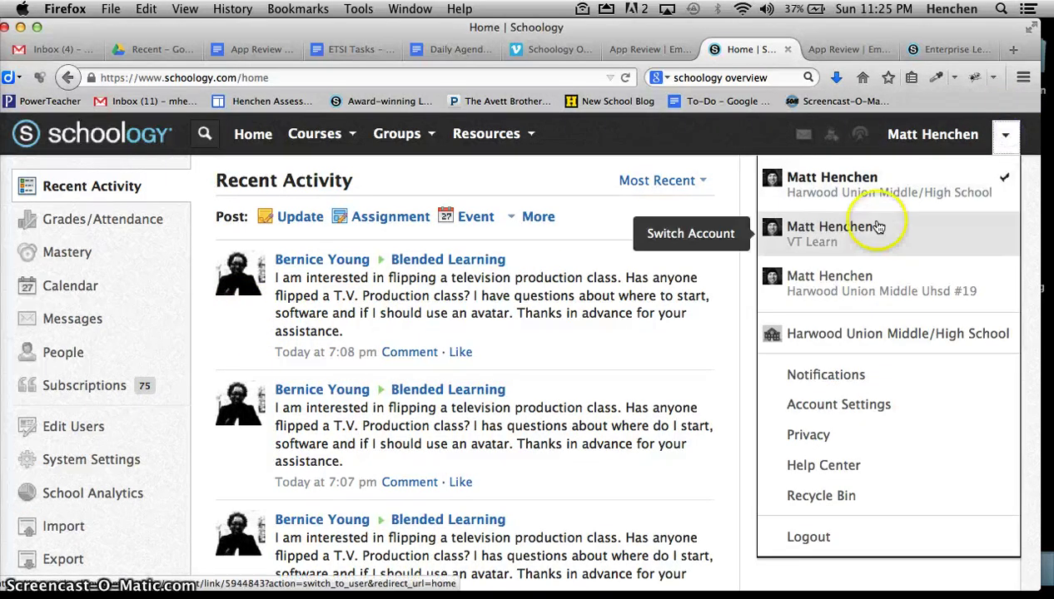
pyautogui.click(839, 240)
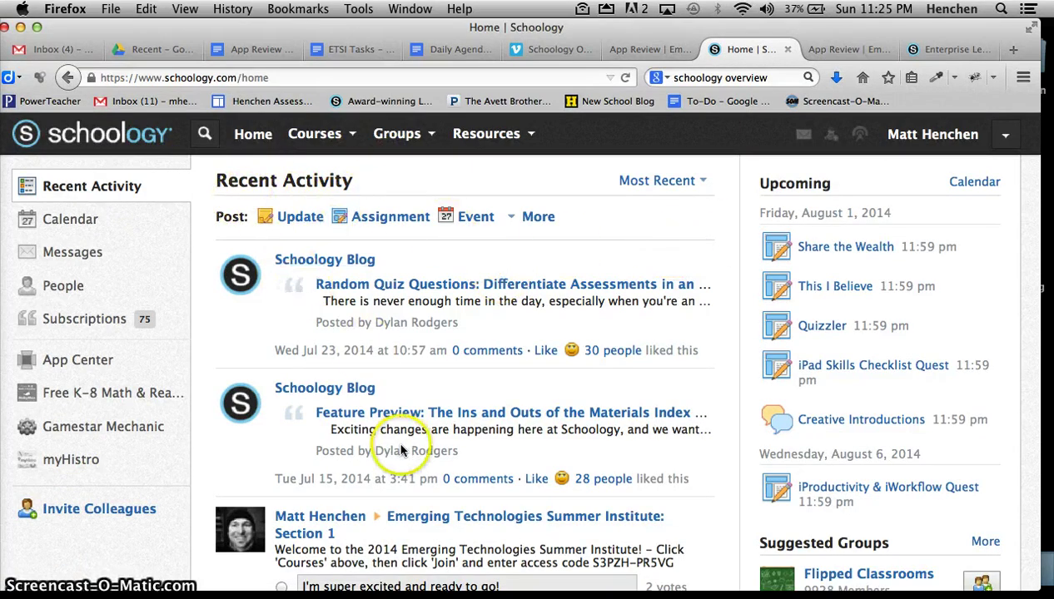
# Open the Emerging Technologies Summer Institute: Section 1 course from the list of courses.
pyautogui.scroll(-4, 382, 416)
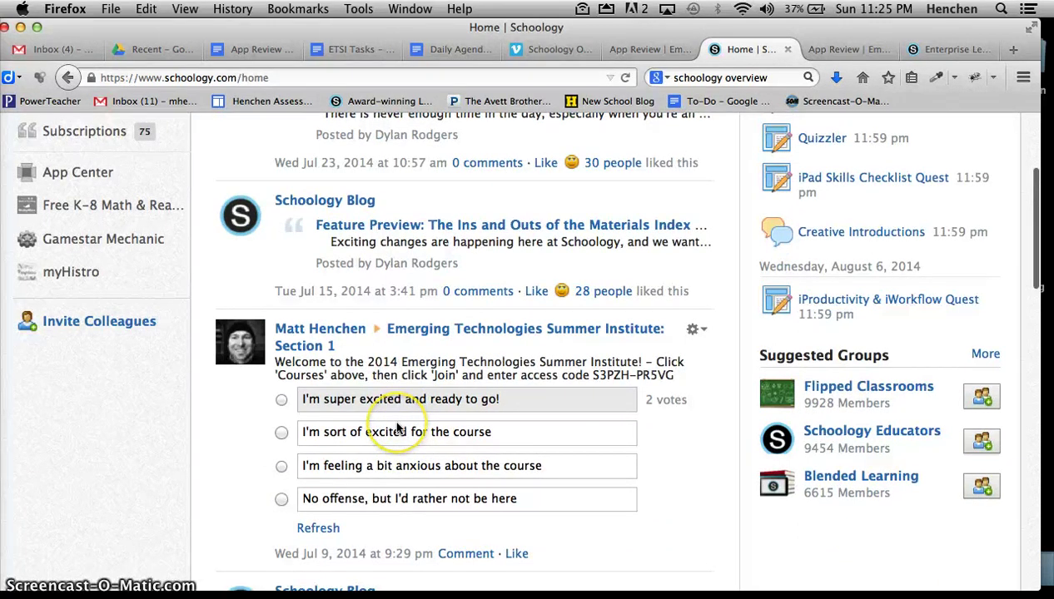
pyautogui.scroll(5, 392, 424)
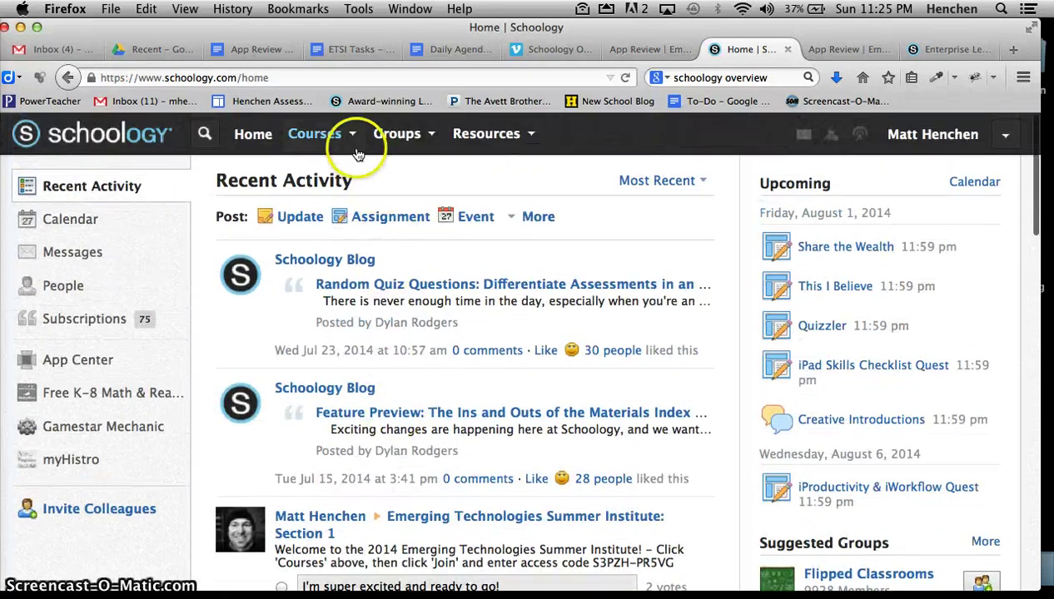
pyautogui.click(349, 140)
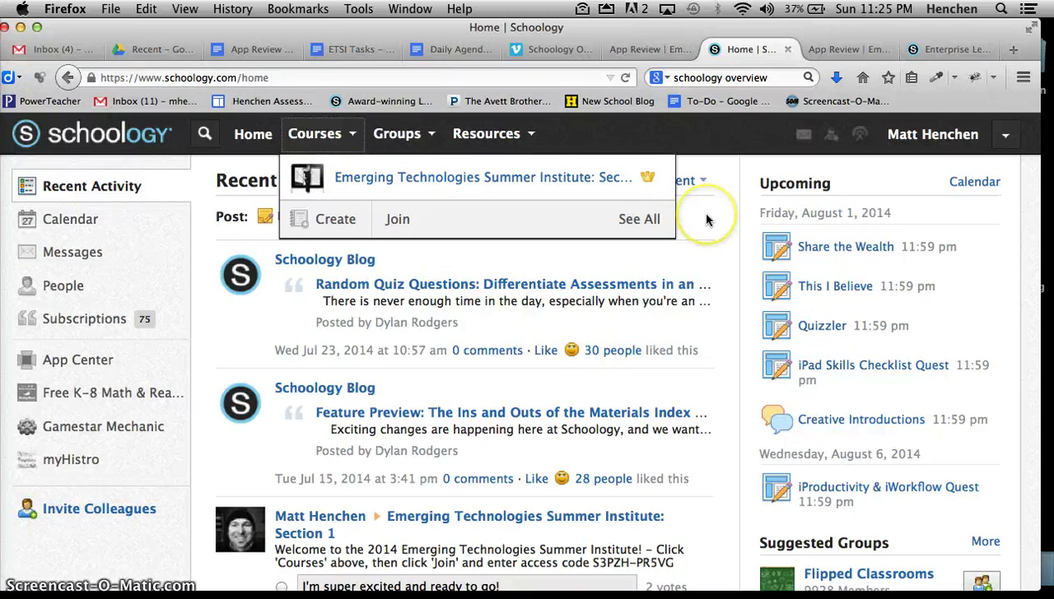
pyautogui.scroll(-5, 869, 399)
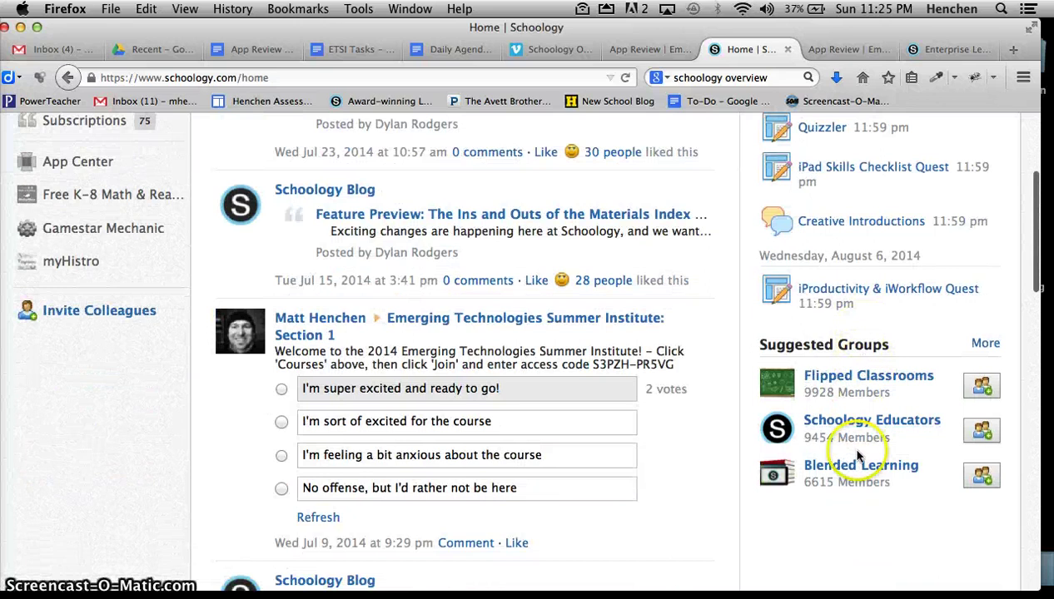
pyautogui.scroll(5, 858, 454)
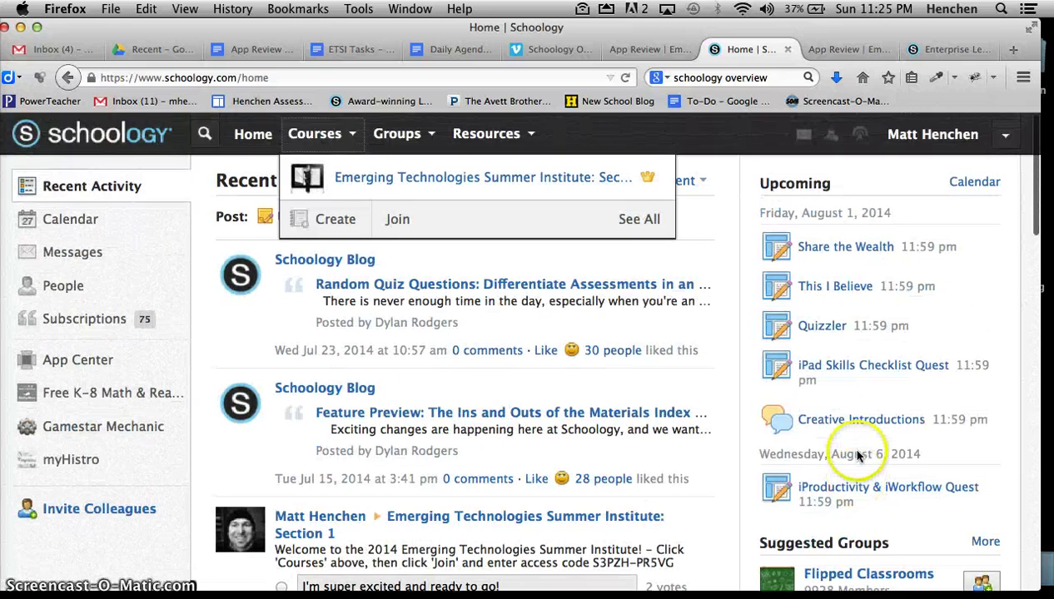
pyautogui.click(463, 187)
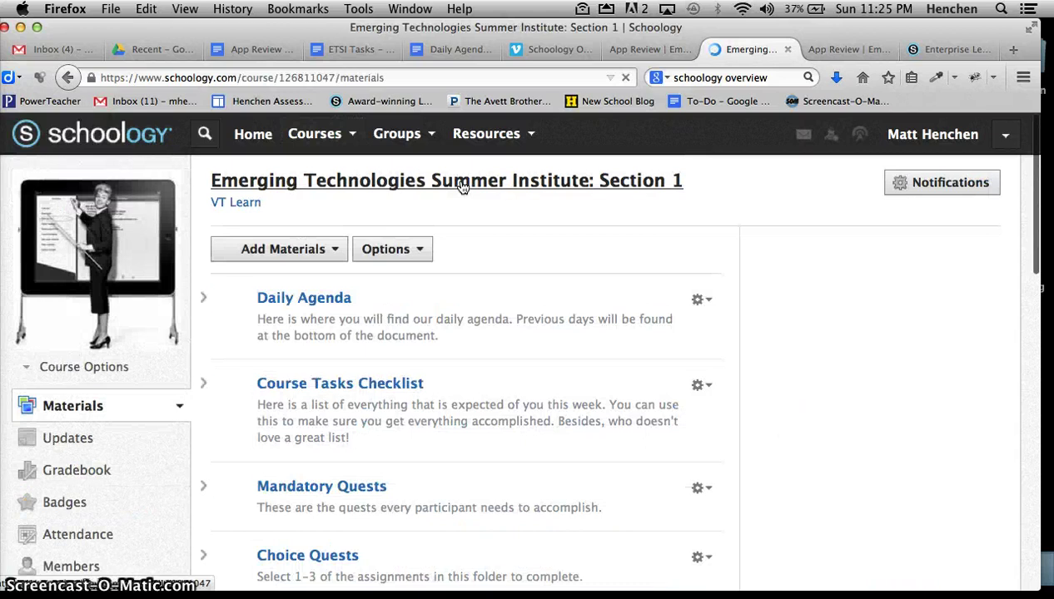
# Review the course's material folders, view the contents of the Daily Agenda folder, and return to the course materials.
pyautogui.scroll(-3, 478, 369)
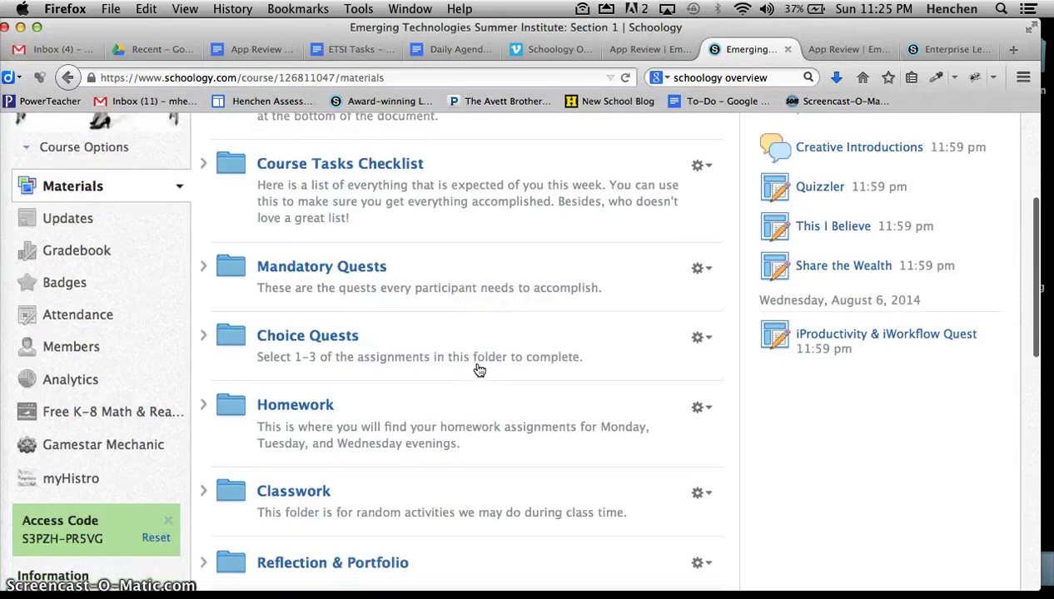
pyautogui.scroll(3, 480, 369)
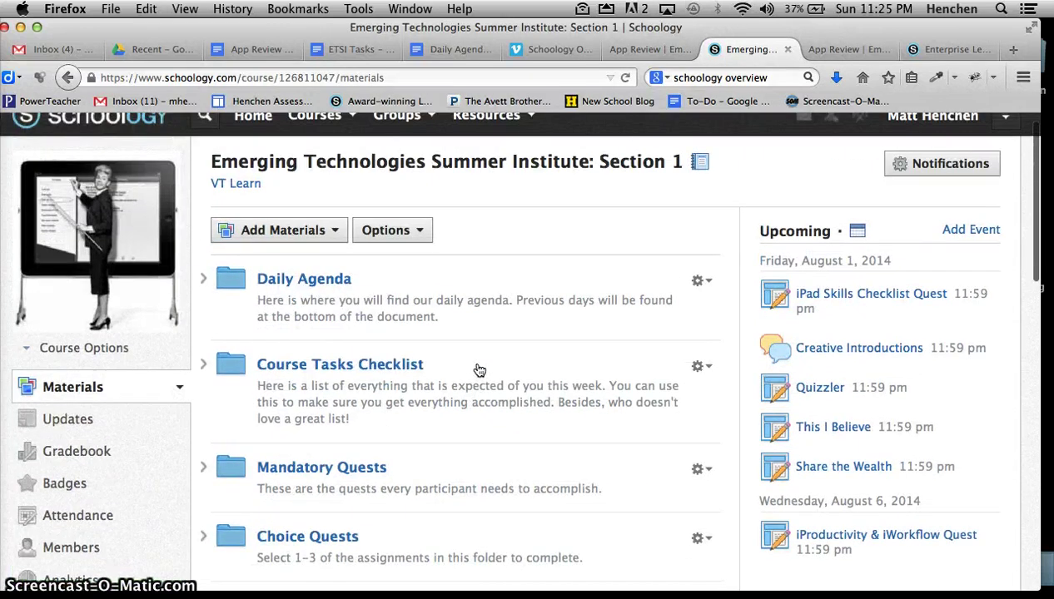
pyautogui.scroll(-2, 479, 369)
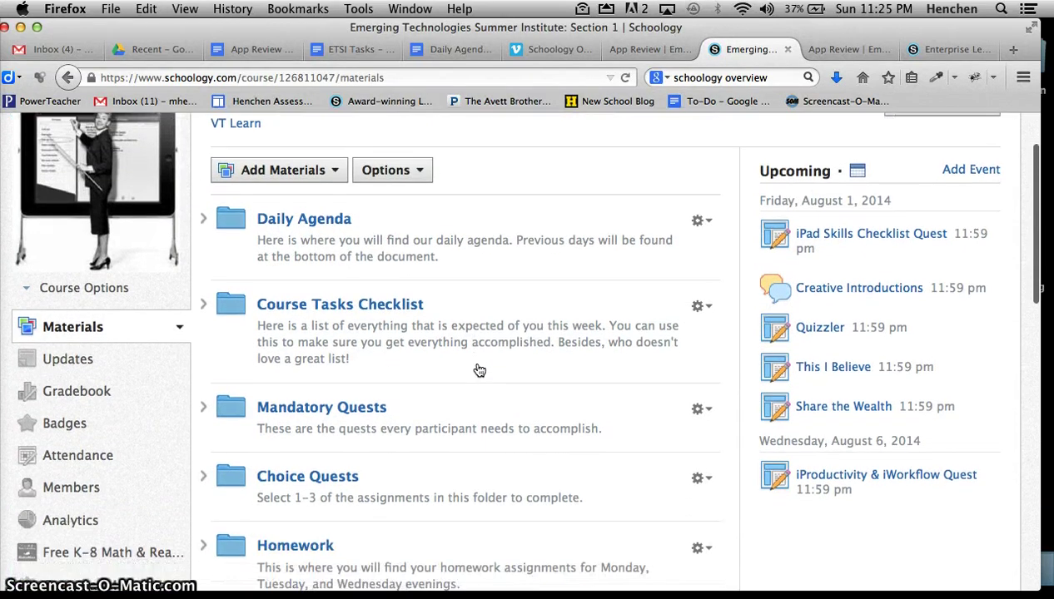
pyautogui.scroll(-1, 479, 369)
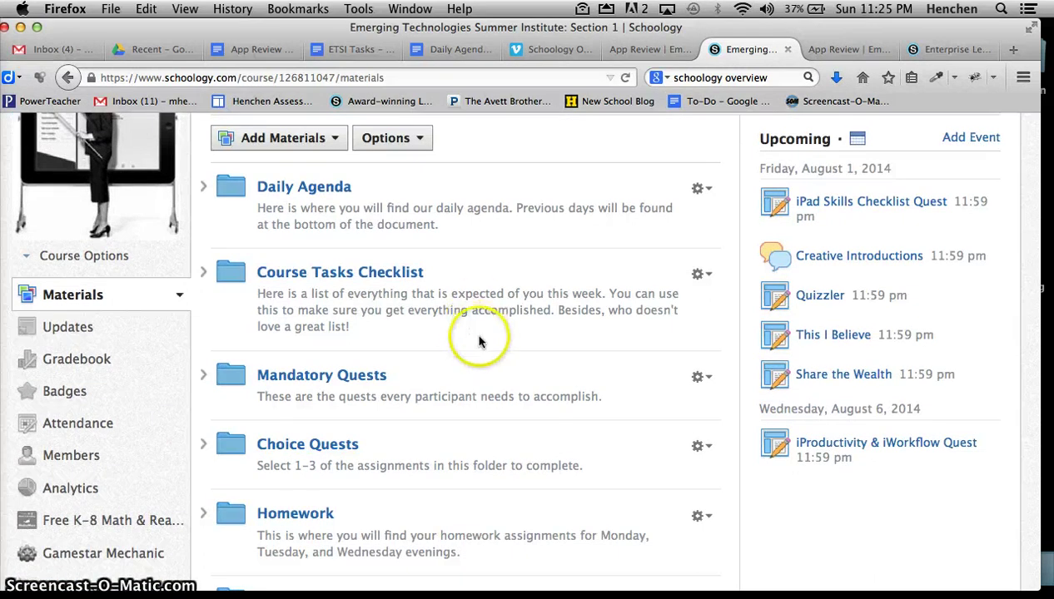
pyautogui.scroll(-1, 479, 341)
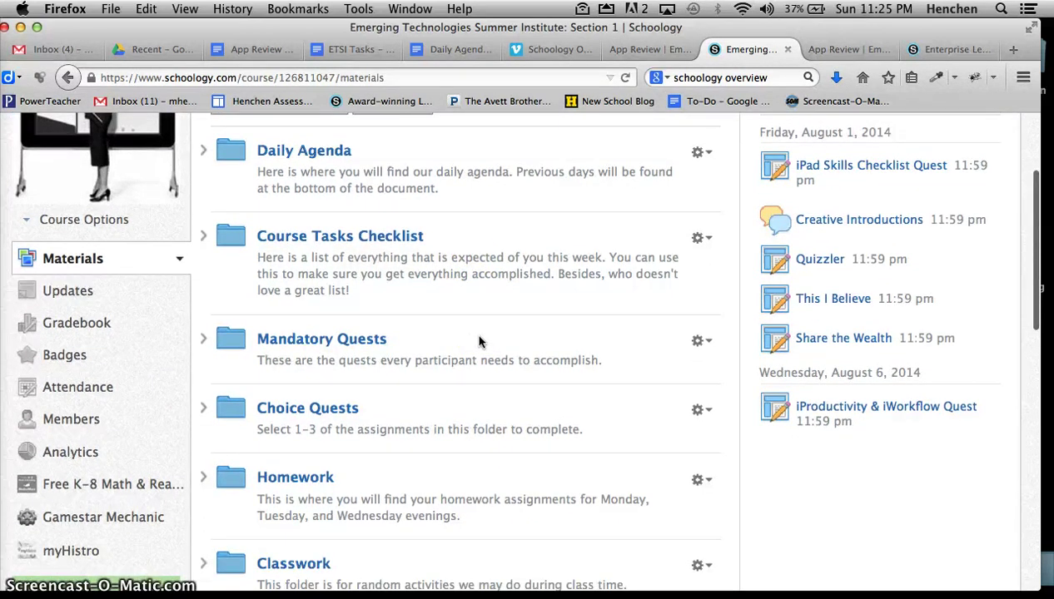
pyautogui.scroll(1, 471, 325)
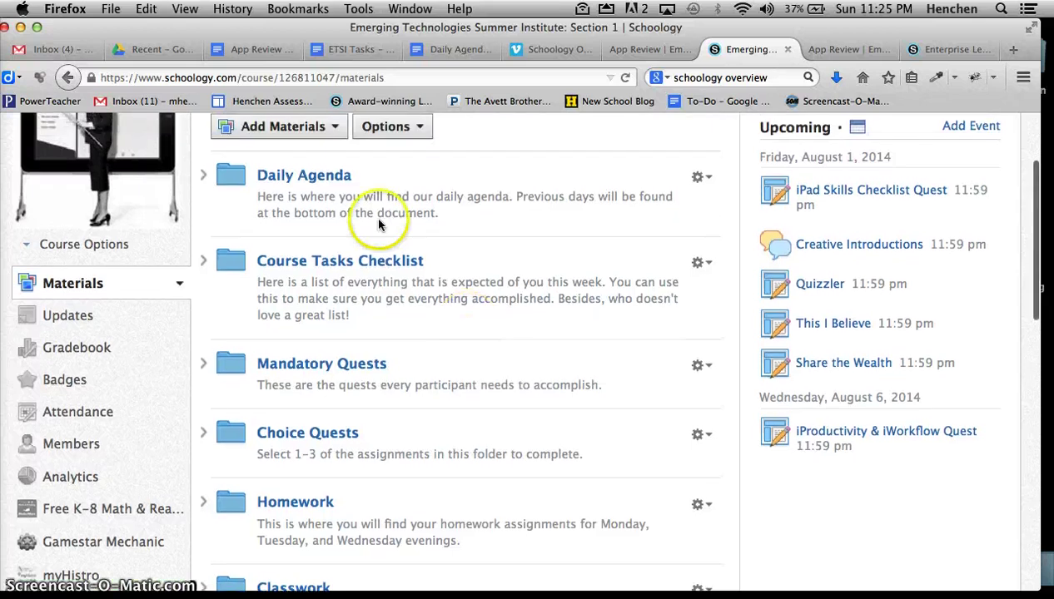
pyautogui.click(325, 181)
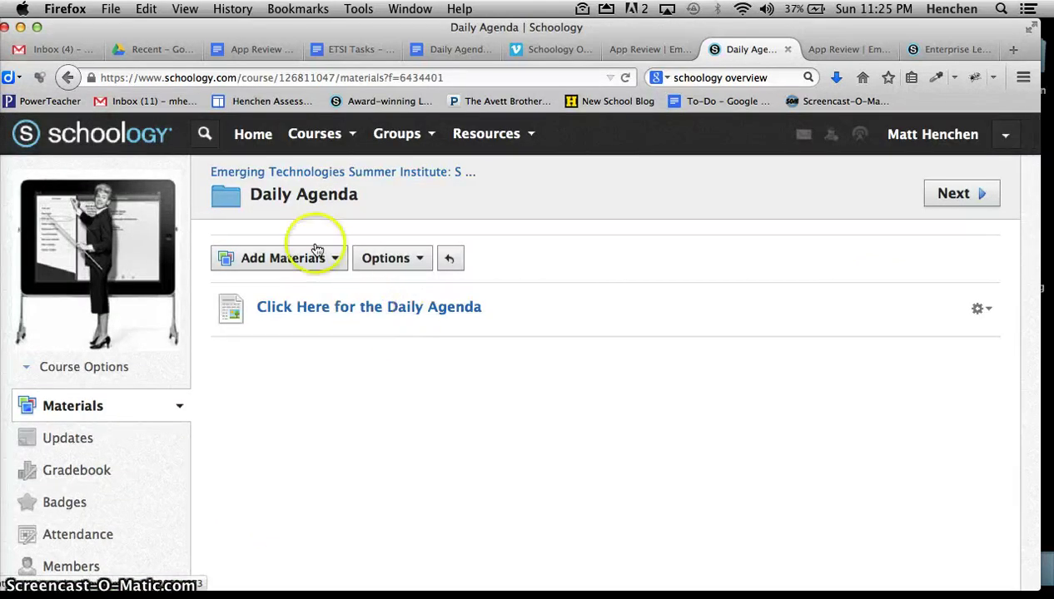
pyautogui.click(270, 173)
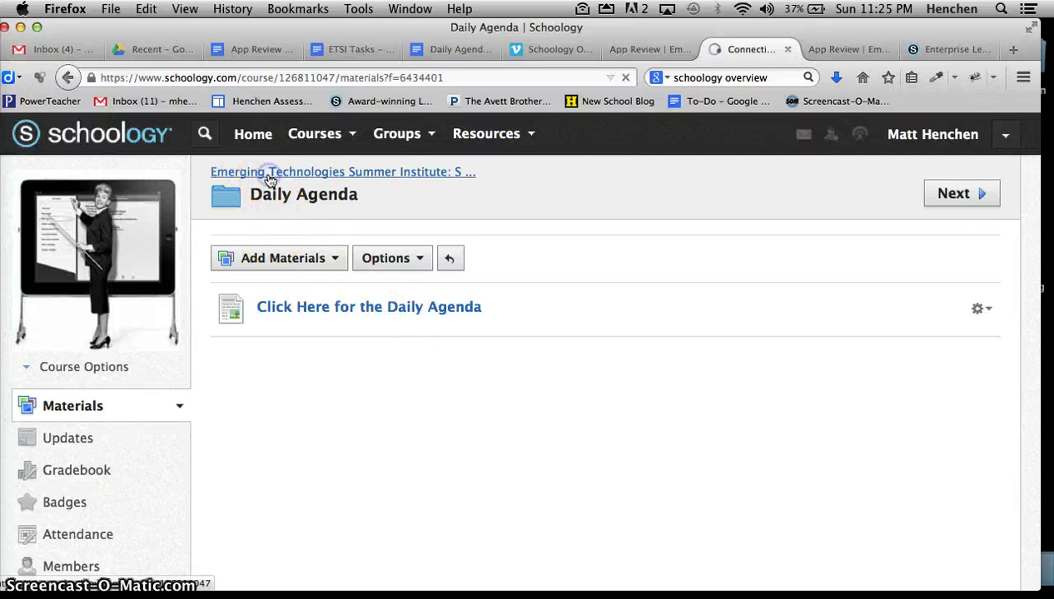
# Expand the Mandatory Quests folder and briefly view the contents of its Digital Citizenship 101 Quest subfolder.
pyautogui.scroll(-3, 414, 383)
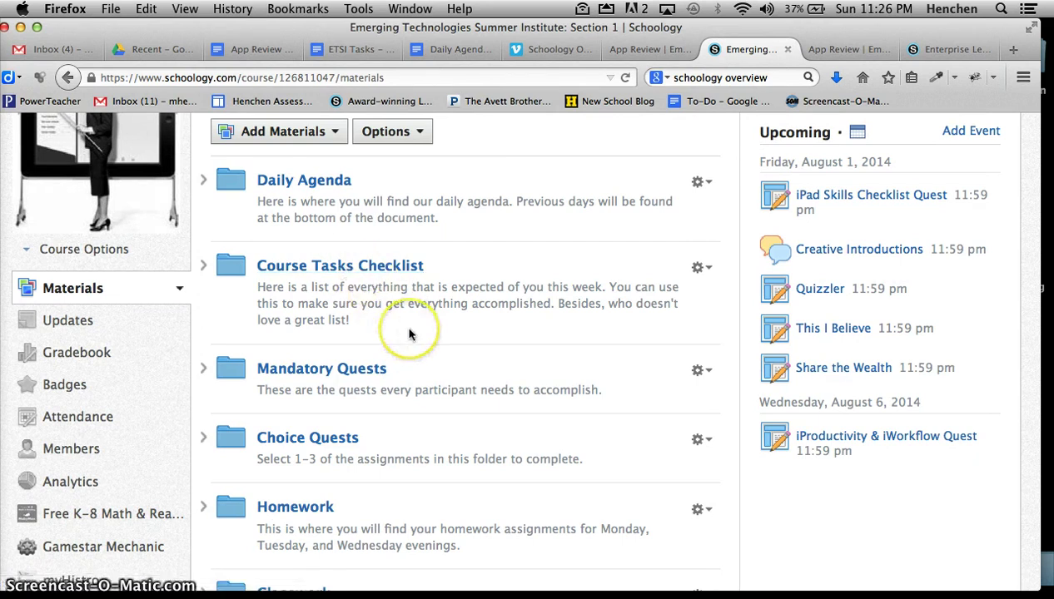
pyautogui.scroll(-3, 442, 359)
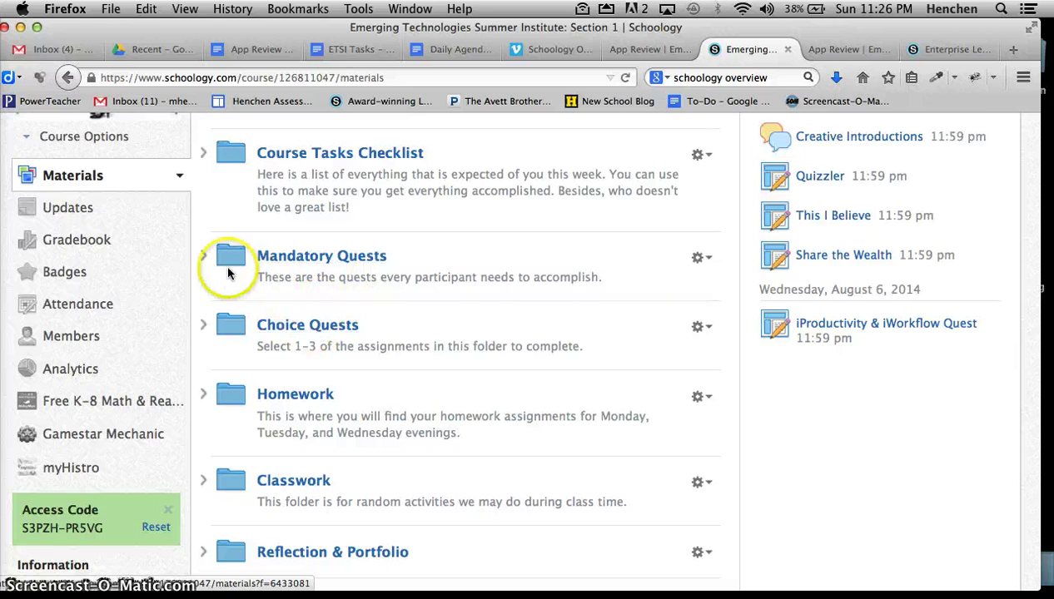
pyautogui.click(203, 257)
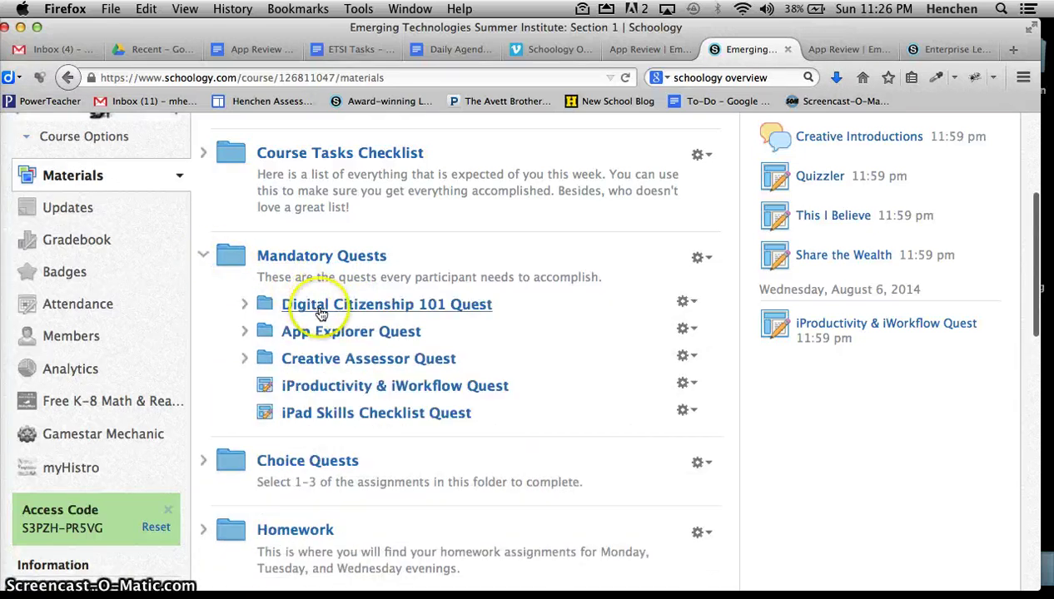
pyautogui.click(245, 305)
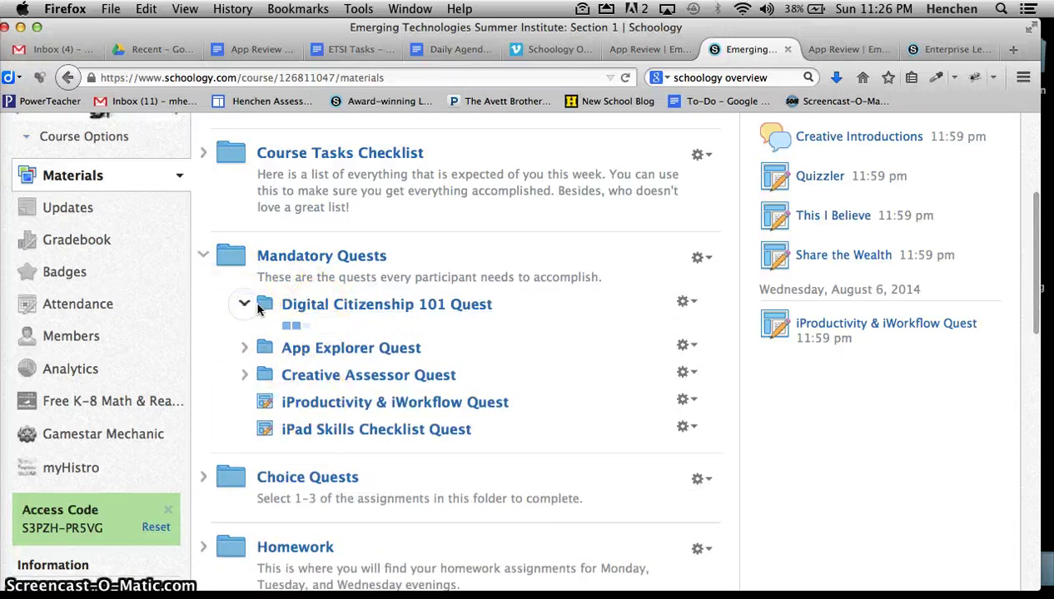
pyautogui.click(244, 305)
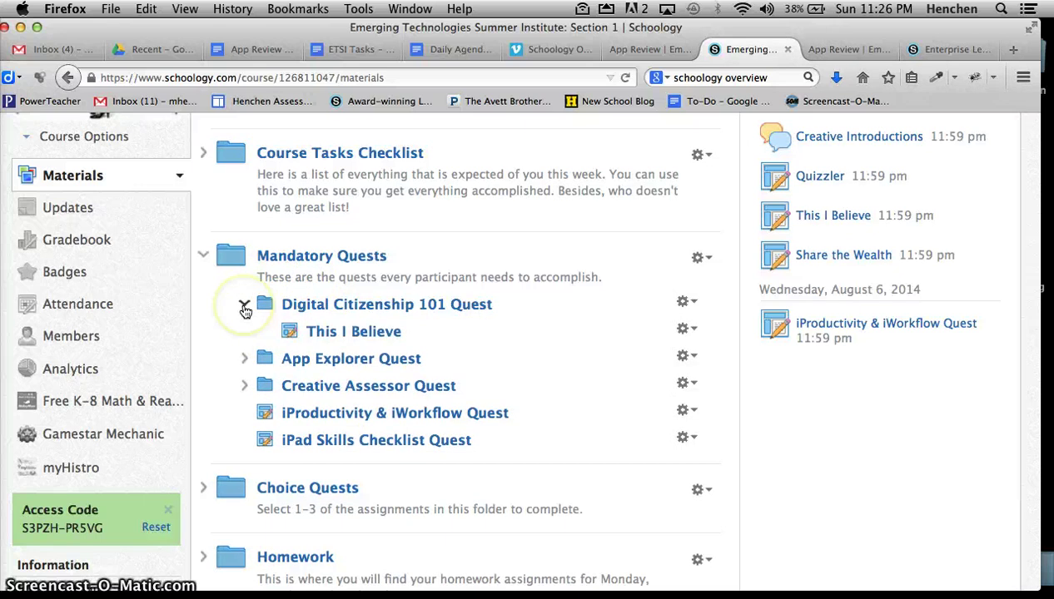
pyautogui.click(244, 306)
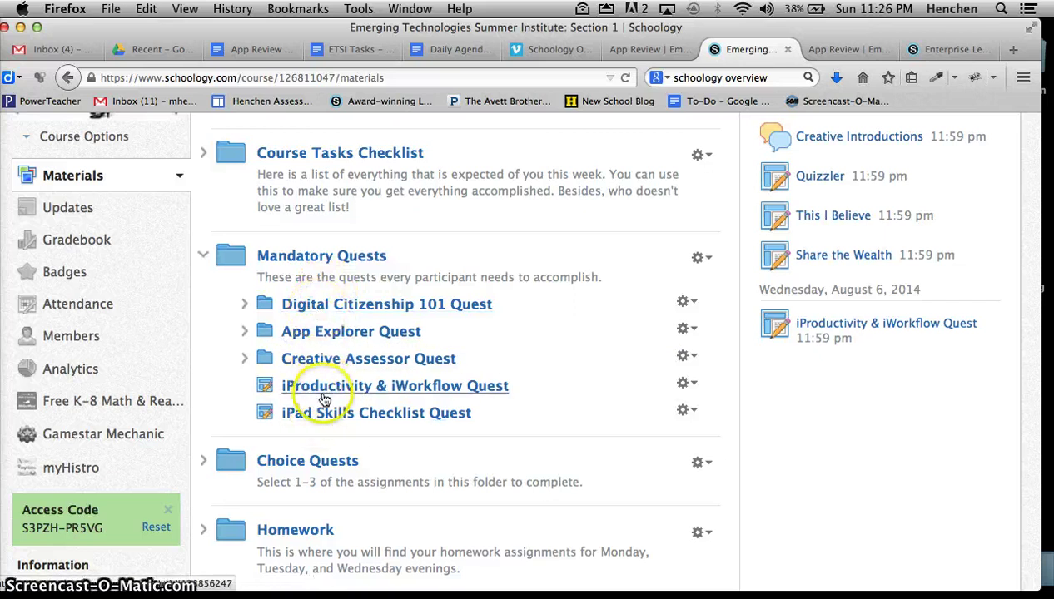
# Expand the Choice Quests folder to view its assignments and look over the remaining course folders.
pyautogui.scroll(-5, 333, 366)
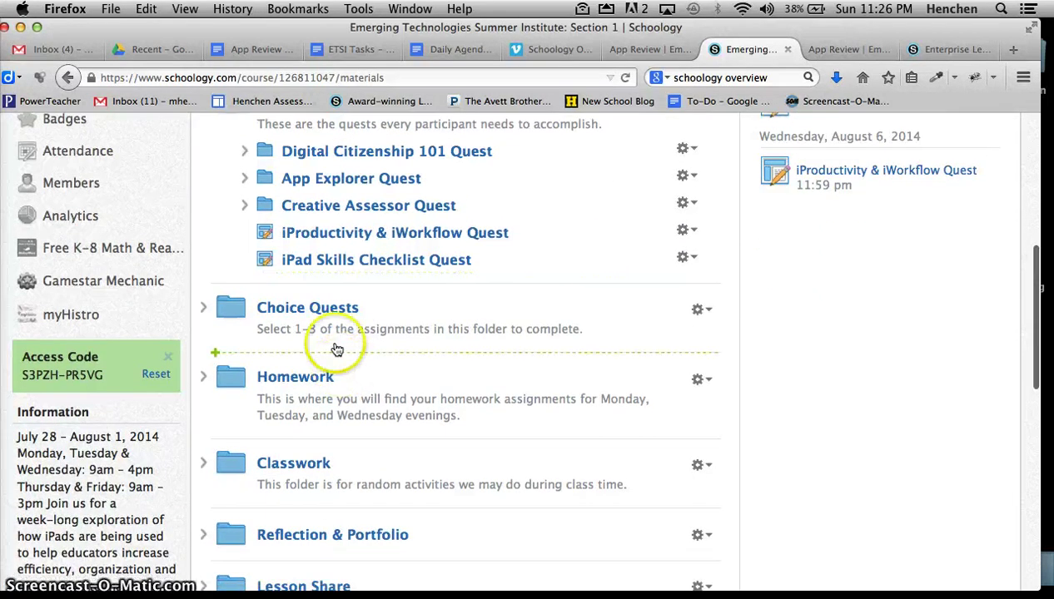
pyautogui.click(202, 308)
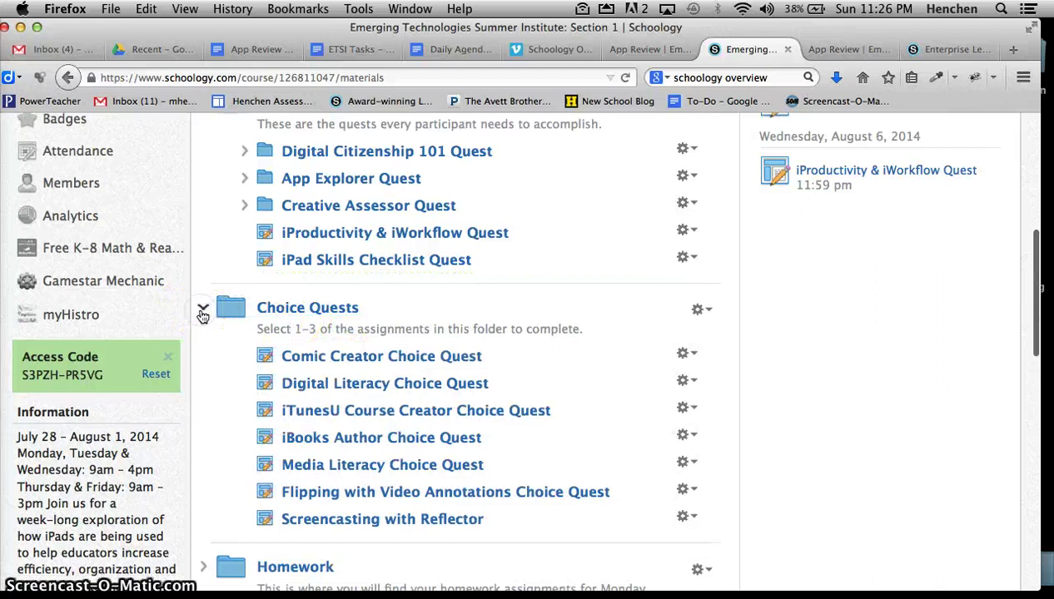
pyautogui.moveTo(342, 385); pyautogui.dragTo(354, 511)
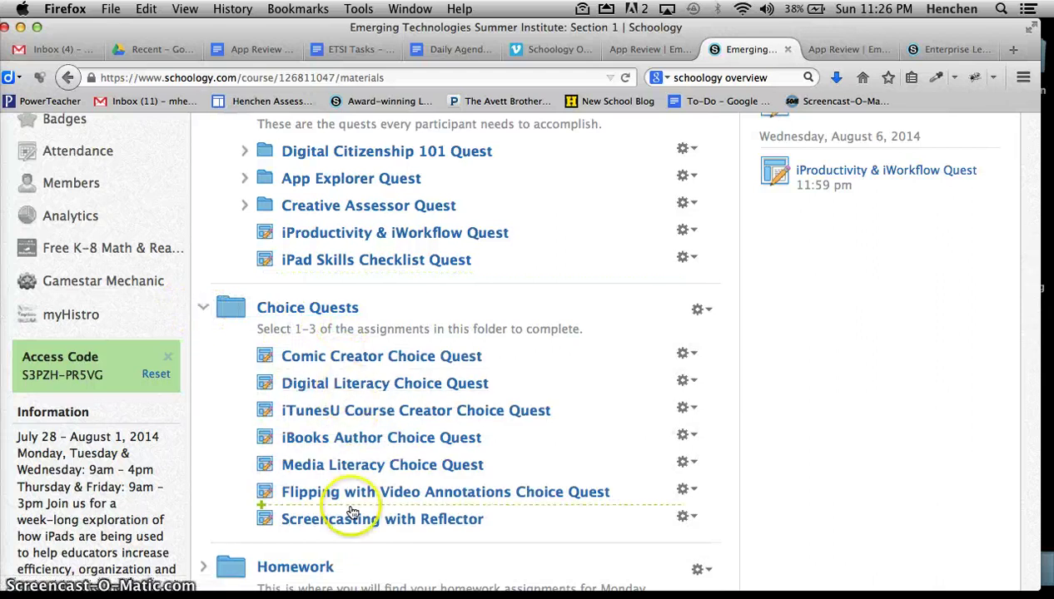
pyautogui.scroll(-6, 364, 428)
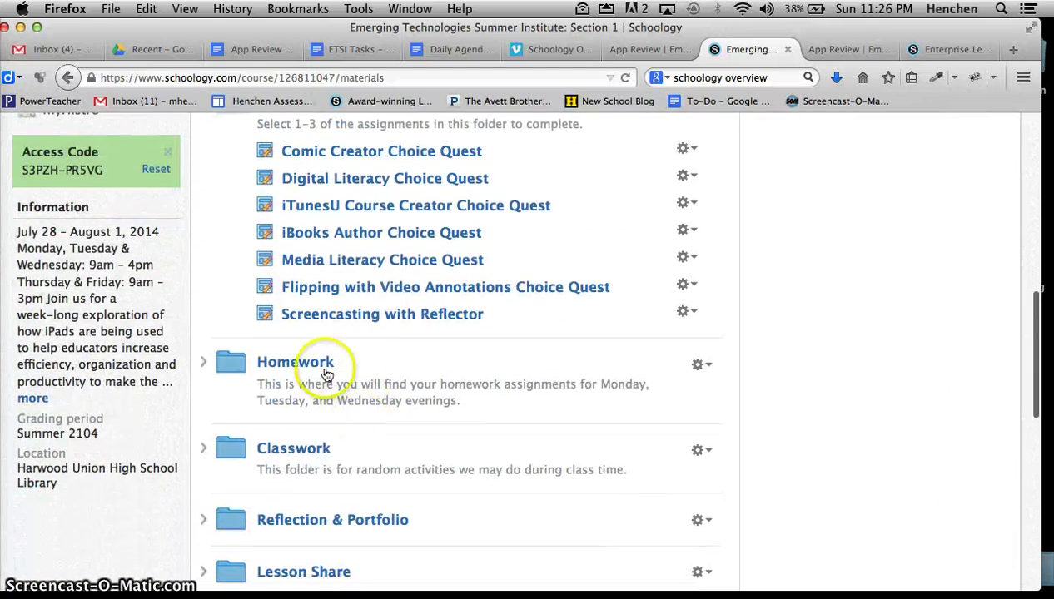
pyautogui.scroll(-4, 315, 369)
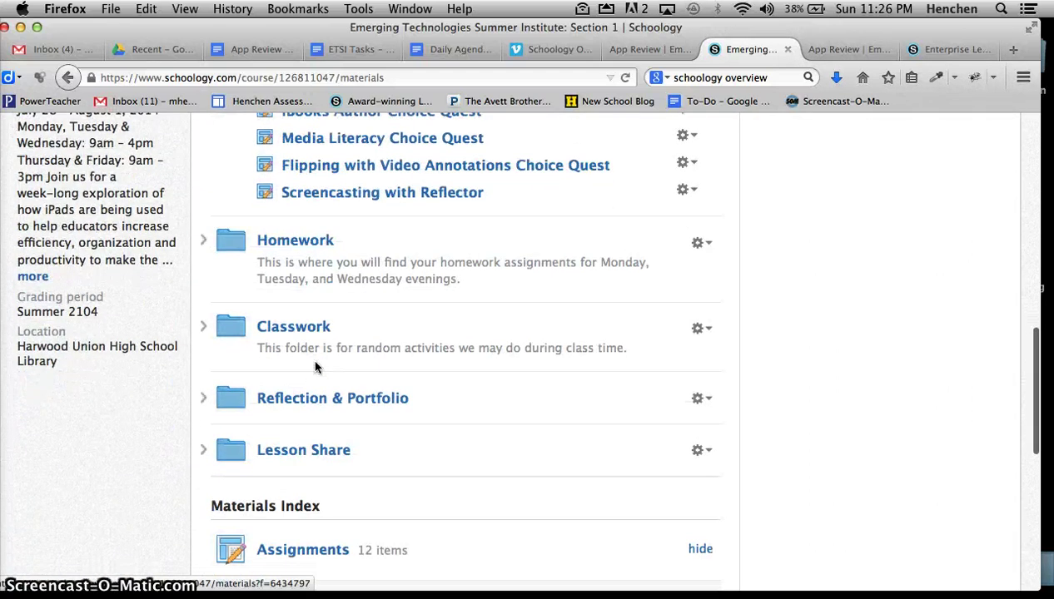
# Look over the Homework, Classwork, Reflection & Portfolio and Lesson Share folders in the course materials.
pyautogui.click(302, 331)
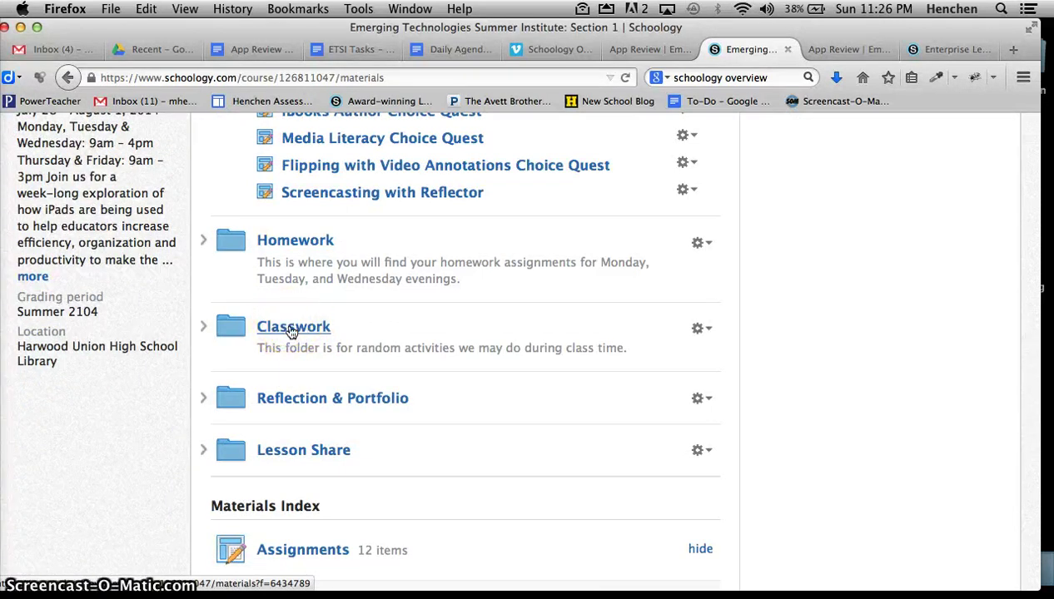
pyautogui.scroll(-2, 293, 330)
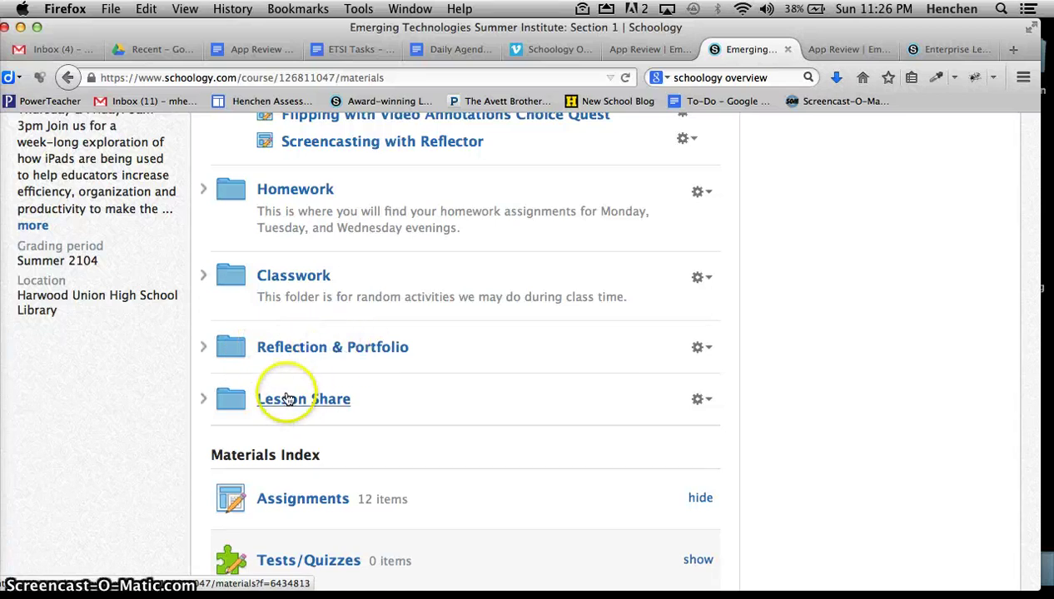
pyautogui.moveTo(287, 399); pyautogui.dragTo(347, 381)
pyautogui.scroll(8, 346, 381)
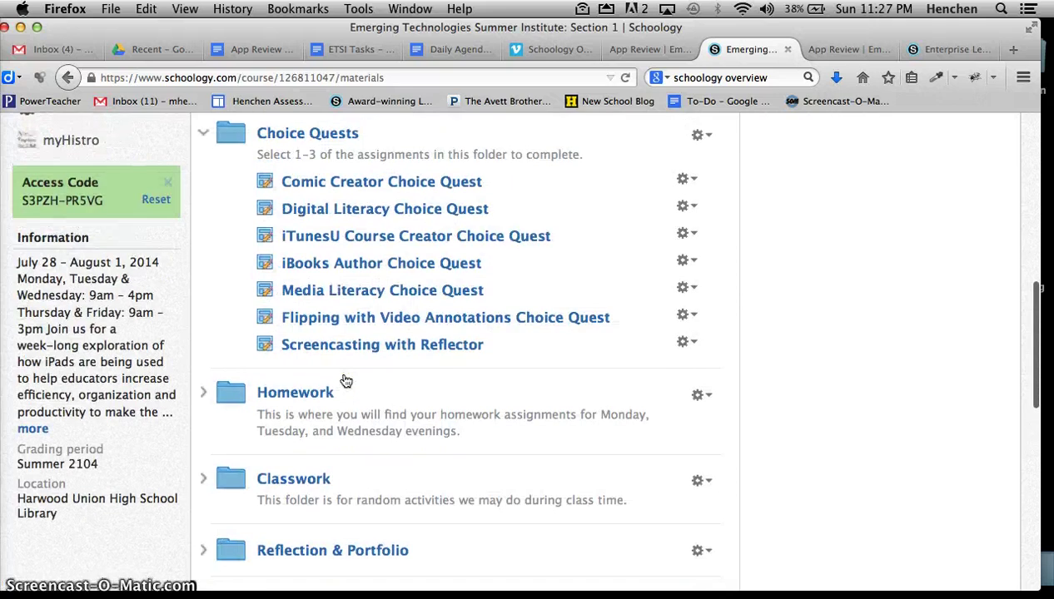
# Return to the beginning of the course materials and view the kinds of materials that can be added.
pyautogui.scroll(4, 346, 381)
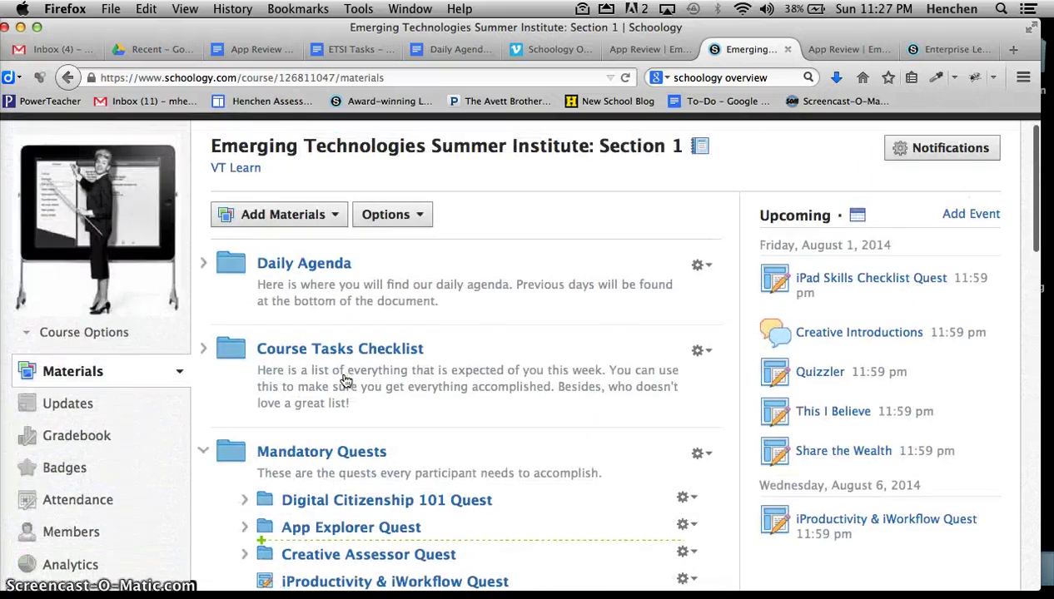
pyautogui.moveTo(346, 380); pyautogui.dragTo(335, 221)
pyautogui.click(334, 220)
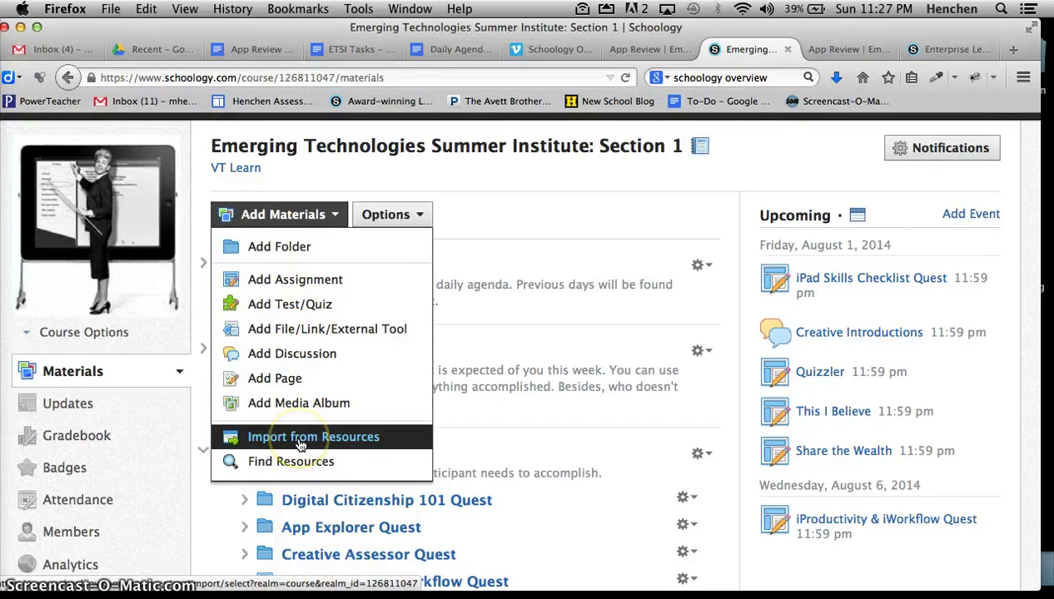
# Open the course's Badges page and look over its starter badges.
pyautogui.scroll(-2, 146, 343)
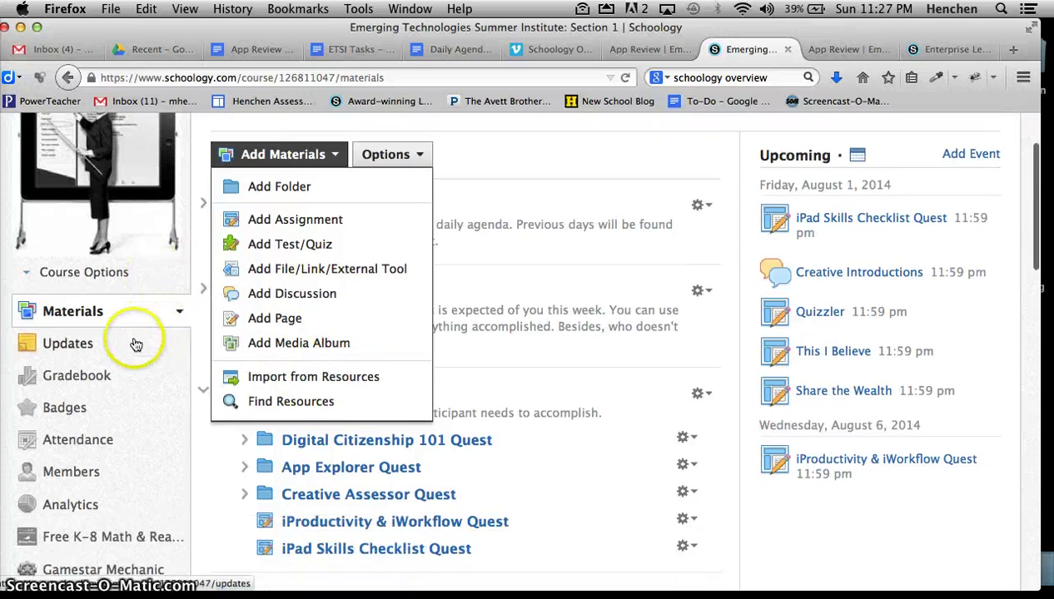
pyautogui.scroll(-2, 136, 344)
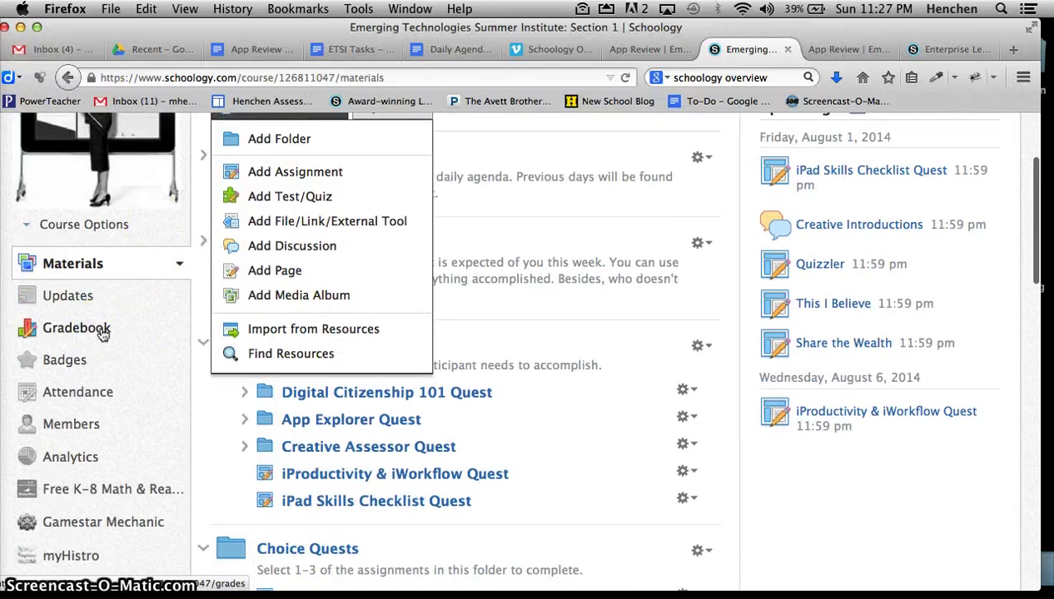
pyautogui.click(74, 363)
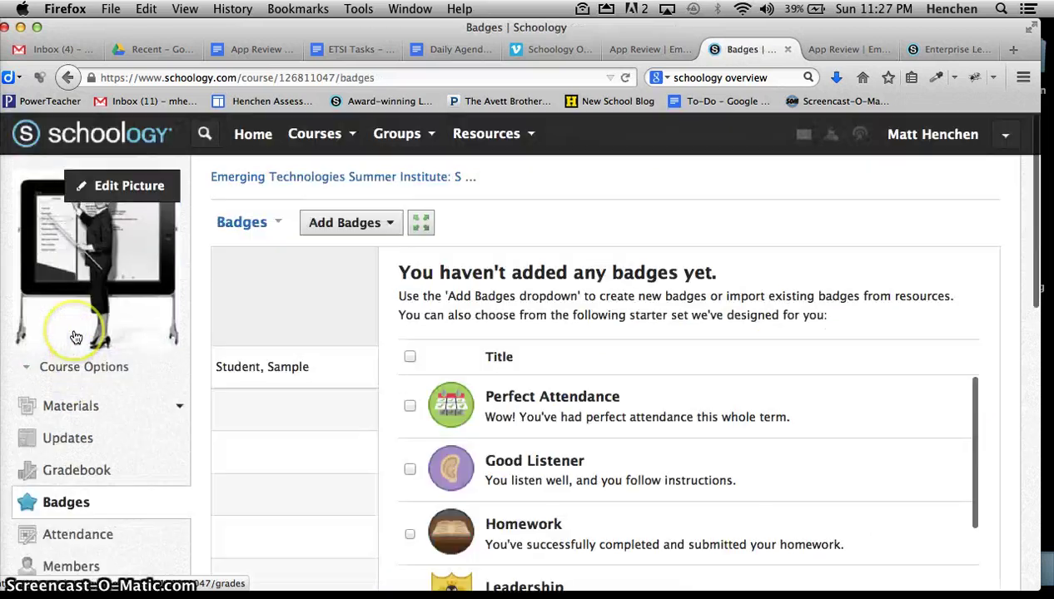
pyautogui.scroll(-4, 137, 447)
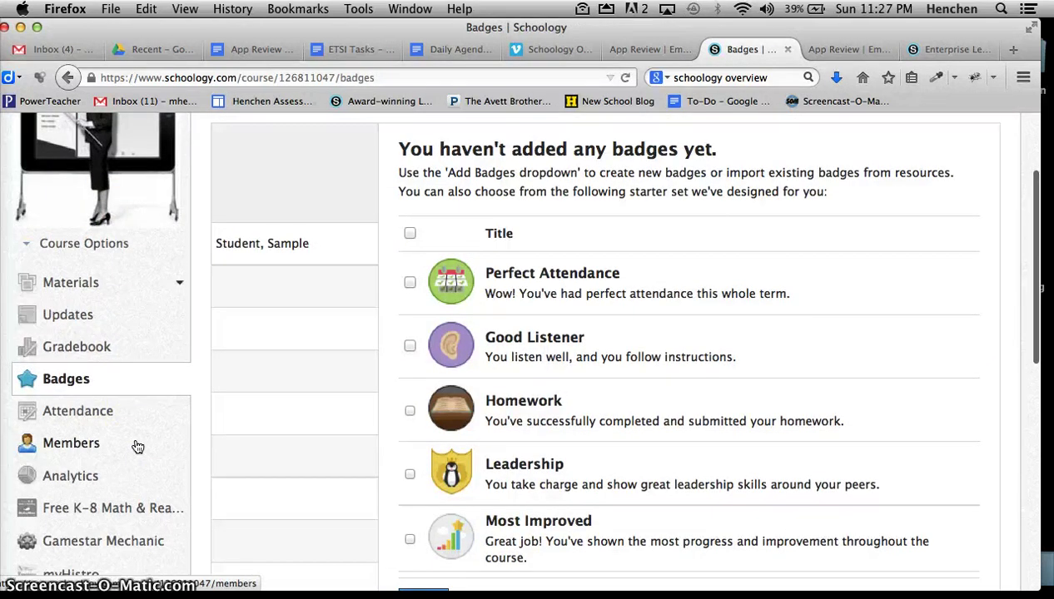
# Open the course's Gradebook and view its grade columns.
pyautogui.click(94, 353)
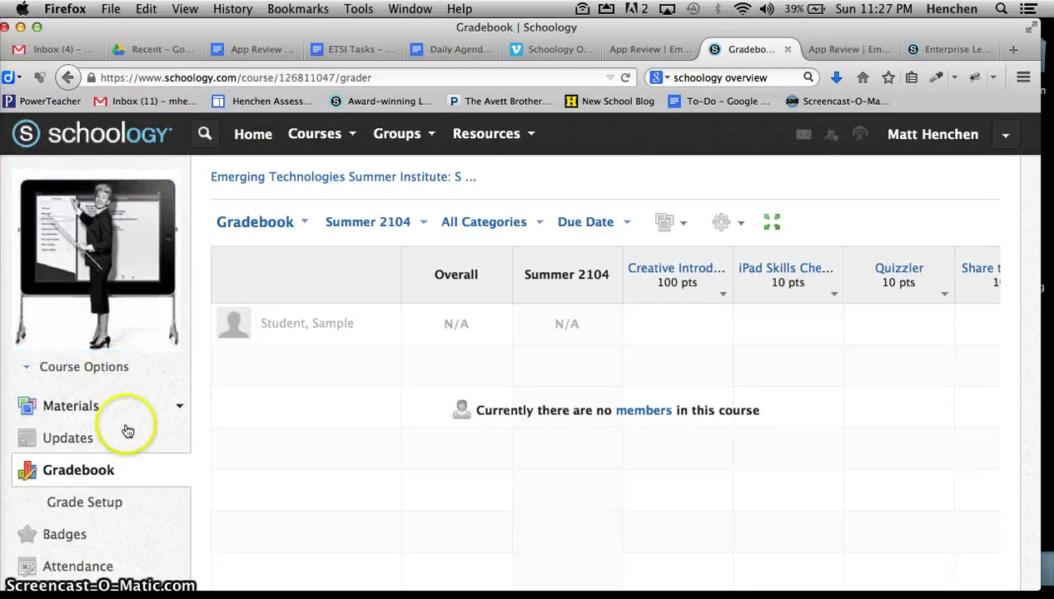
pyautogui.scroll(-3, 129, 430)
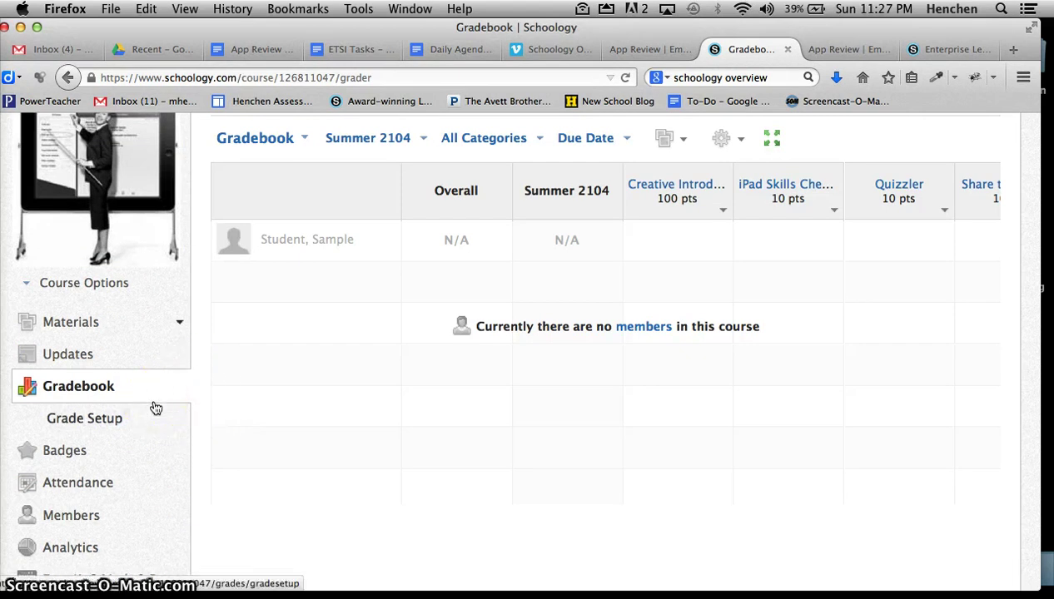
pyautogui.scroll(-1, 150, 448)
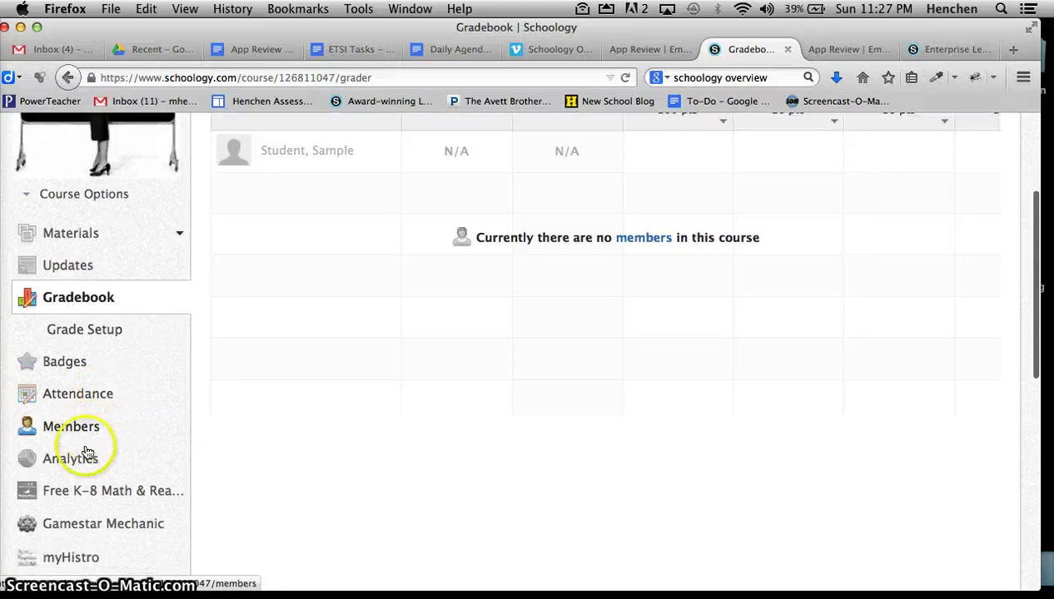
# Review the course analytics, including the daily hits and page breakdown, and open the user analytics.
pyautogui.click(83, 463)
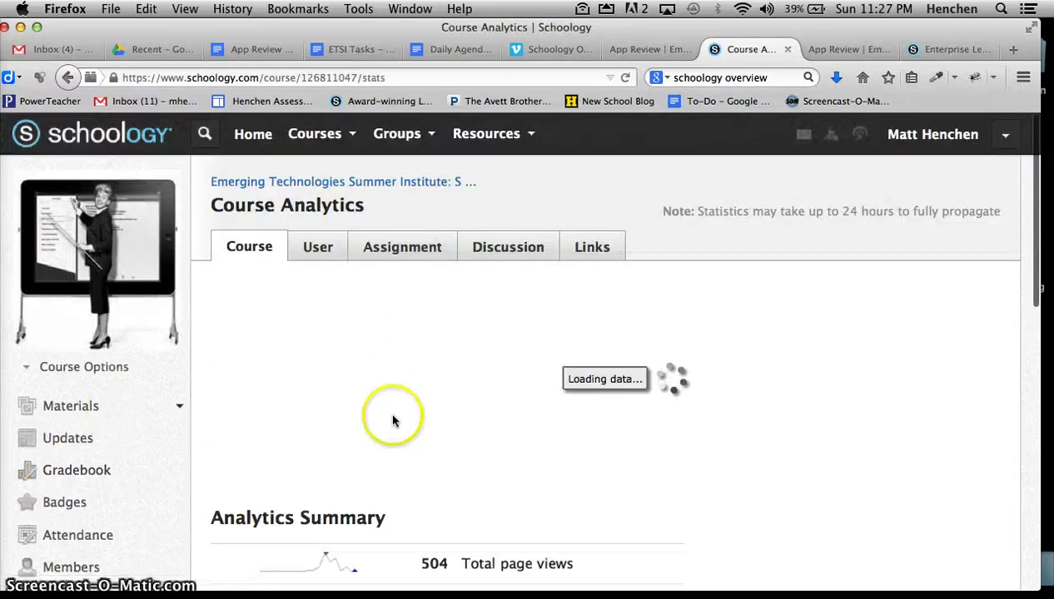
pyautogui.scroll(-5, 392, 420)
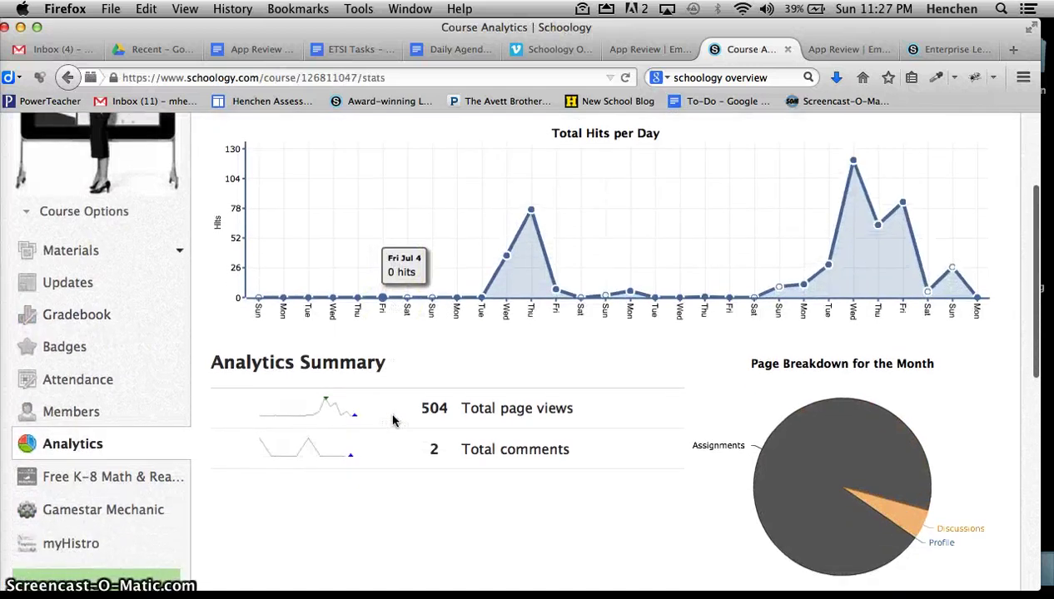
pyautogui.scroll(4, 393, 420)
pyautogui.scroll(-6, 499, 342)
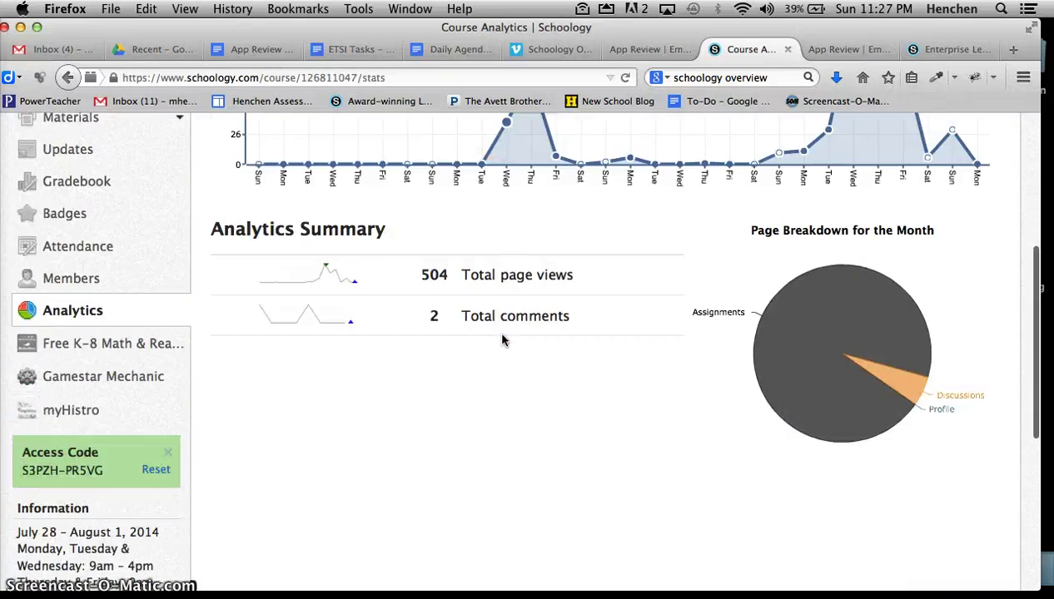
pyautogui.scroll(4, 502, 339)
pyautogui.click(321, 129)
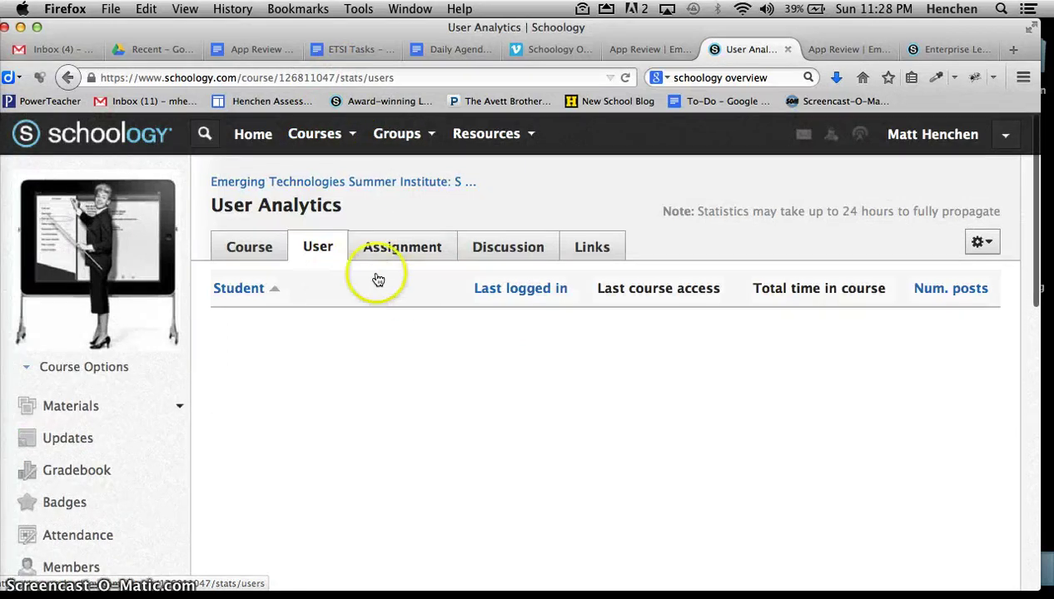
# Review the assignment analytics with the views of each assignment, and return to the course materials.
pyautogui.click(390, 247)
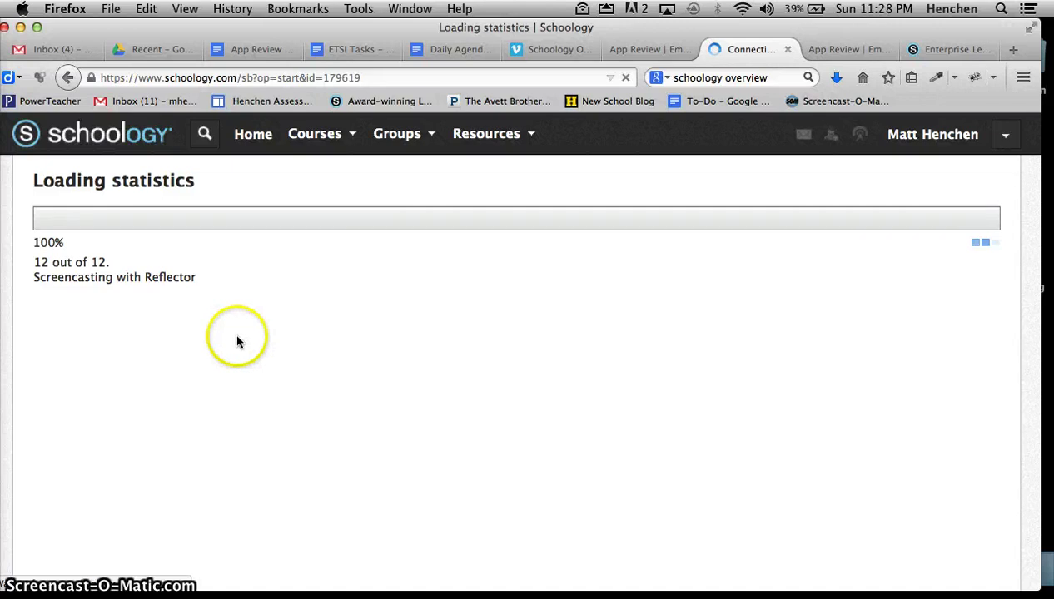
pyautogui.scroll(-2, 413, 433)
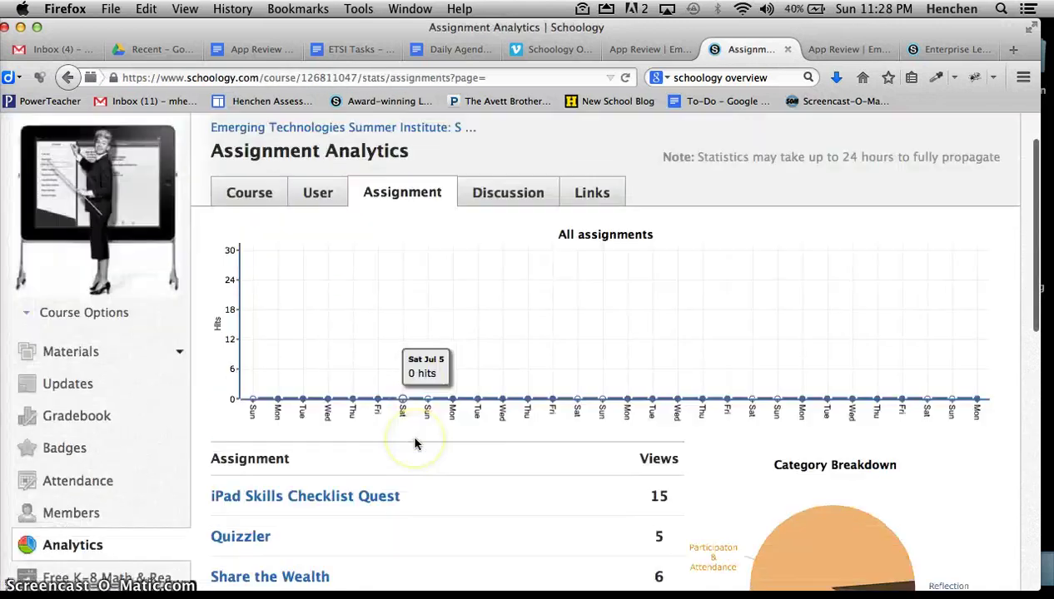
pyautogui.scroll(-3, 414, 444)
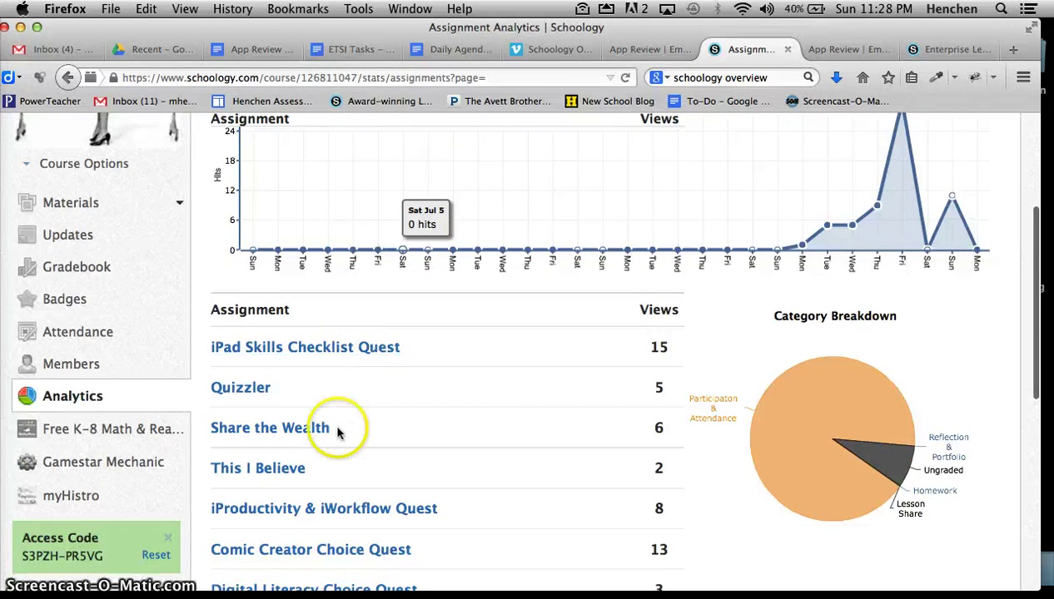
pyautogui.scroll(1, 513, 423)
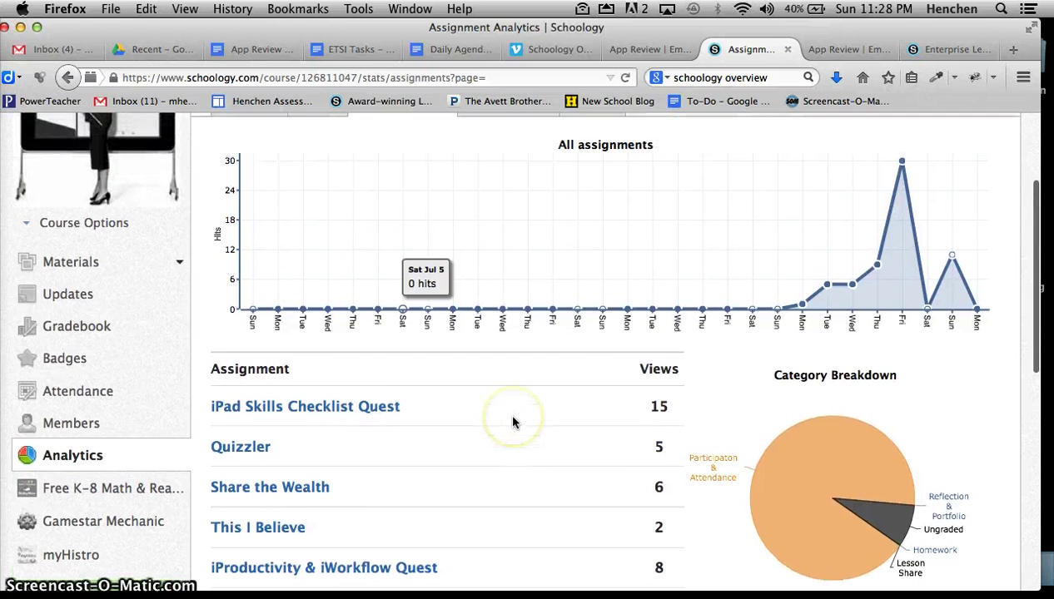
pyautogui.scroll(1, 749, 419)
pyautogui.scroll(-6, 749, 420)
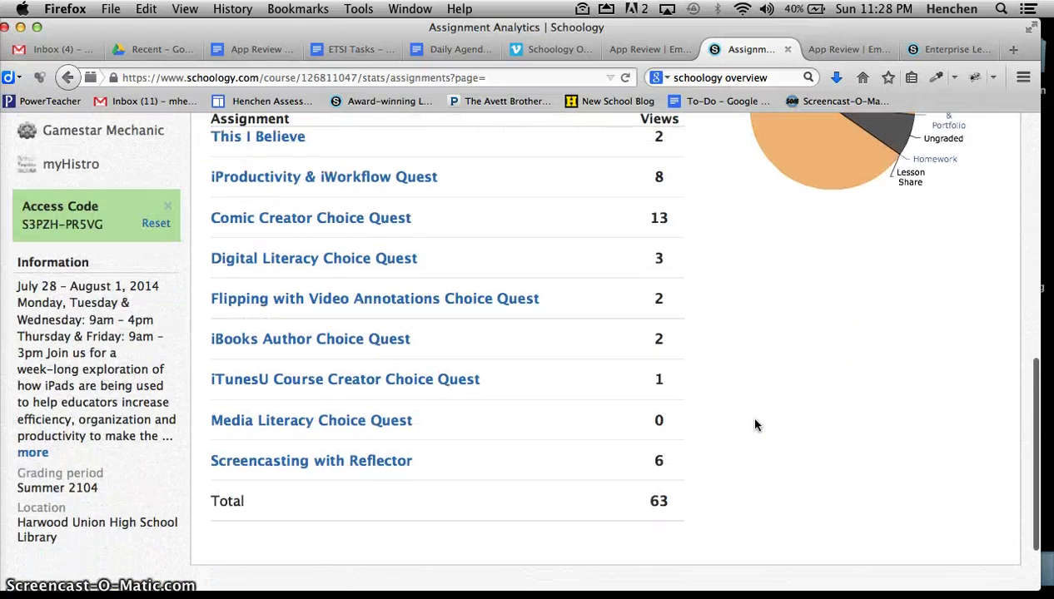
pyautogui.scroll(8, 755, 425)
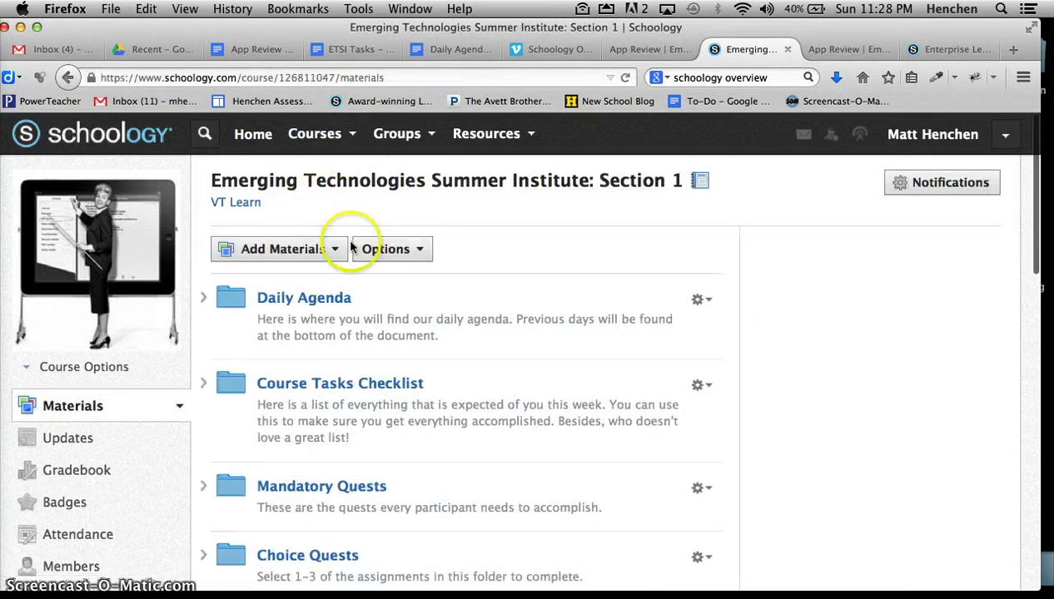
# View the course's options and the kinds of materials that can be added, and open the Student Completion rules.
pyautogui.click(413, 253)
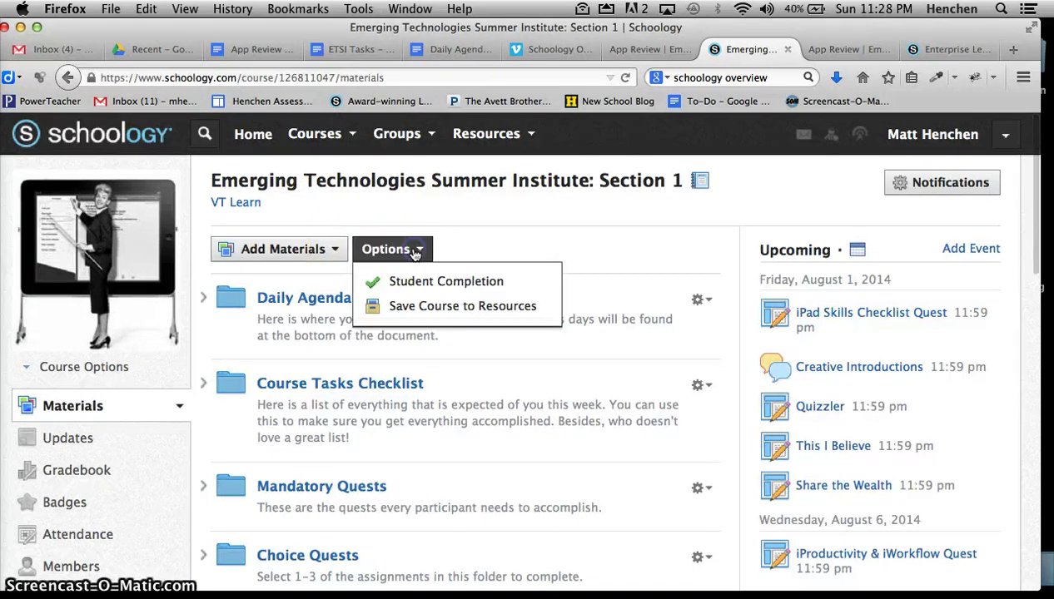
pyautogui.click(337, 250)
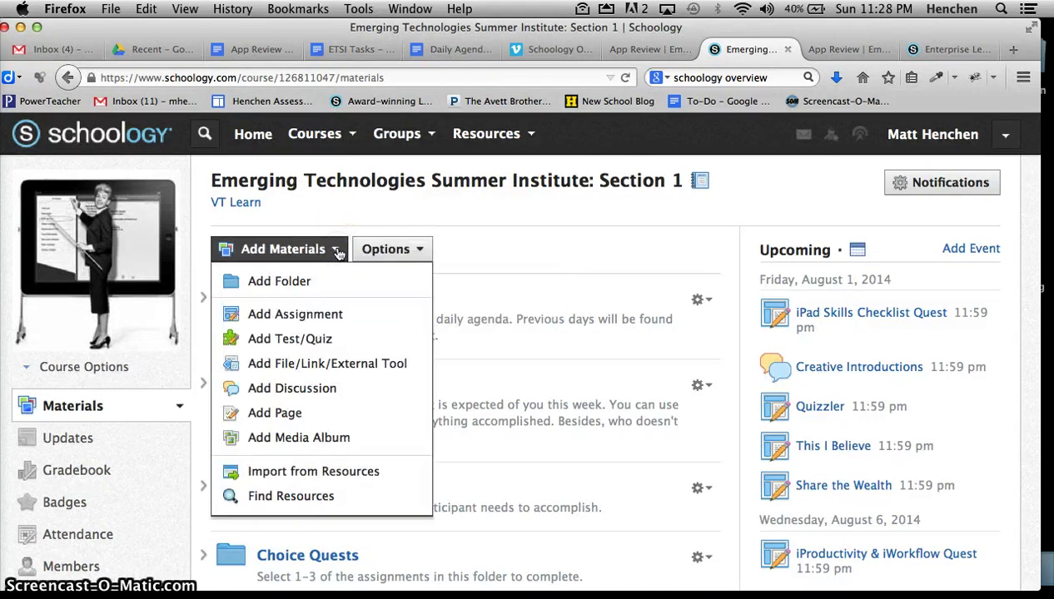
pyautogui.click(420, 252)
pyautogui.click(416, 280)
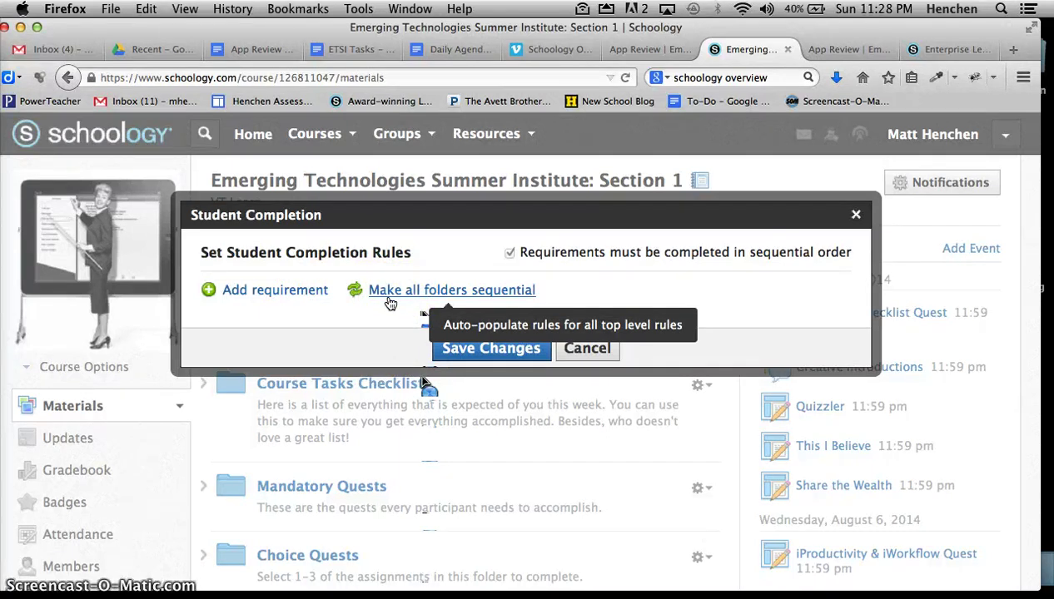
# Add a completion requirement for the Daily Agenda folder, view the available folders and rule choices, and cancel the changes.
pyautogui.click(299, 296)
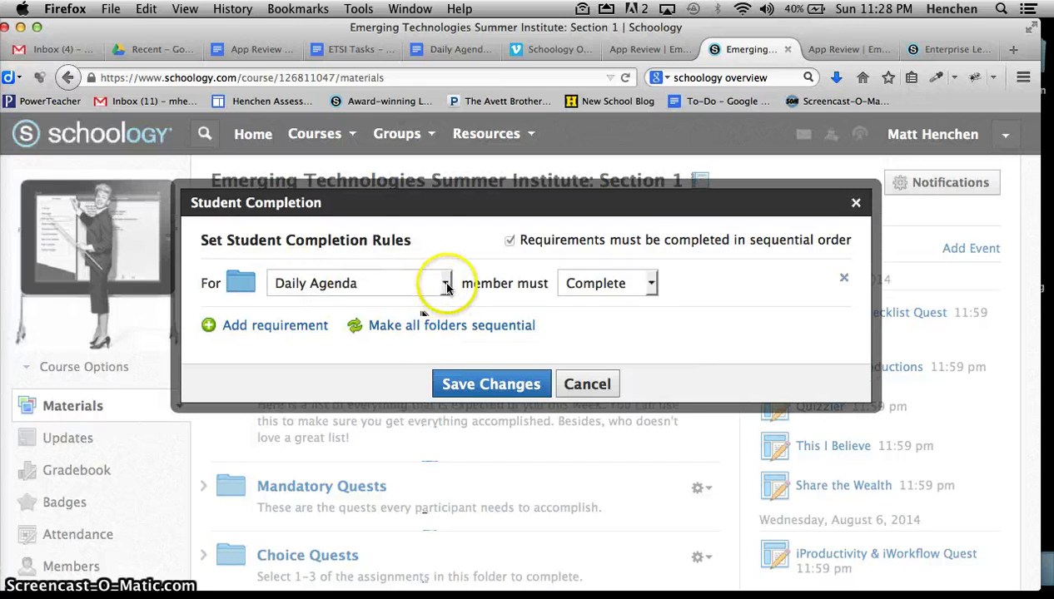
pyautogui.click(652, 284)
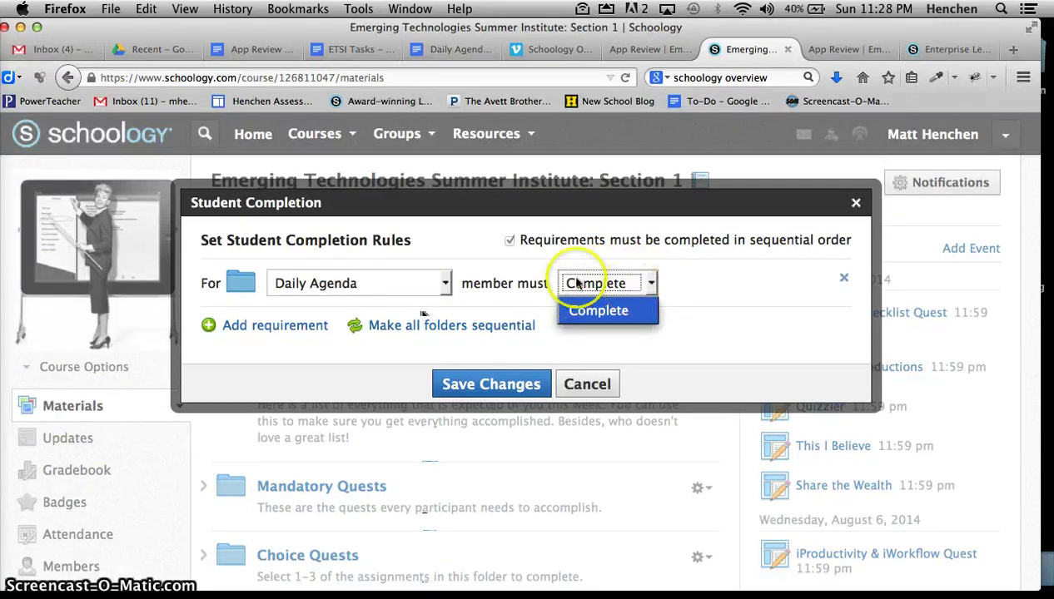
pyautogui.click(447, 285)
pyautogui.click(446, 285)
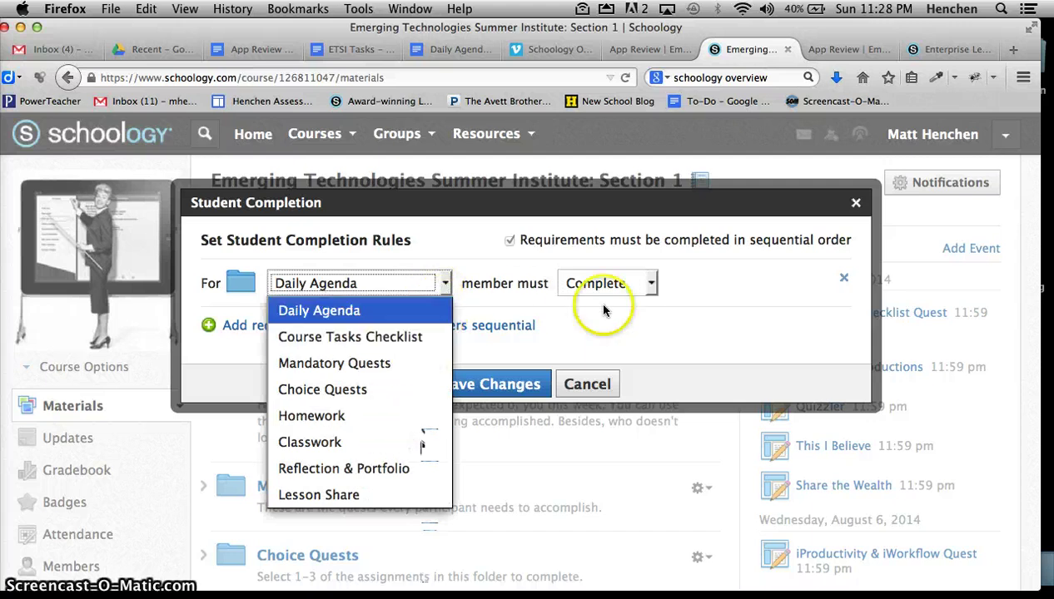
pyautogui.click(691, 330)
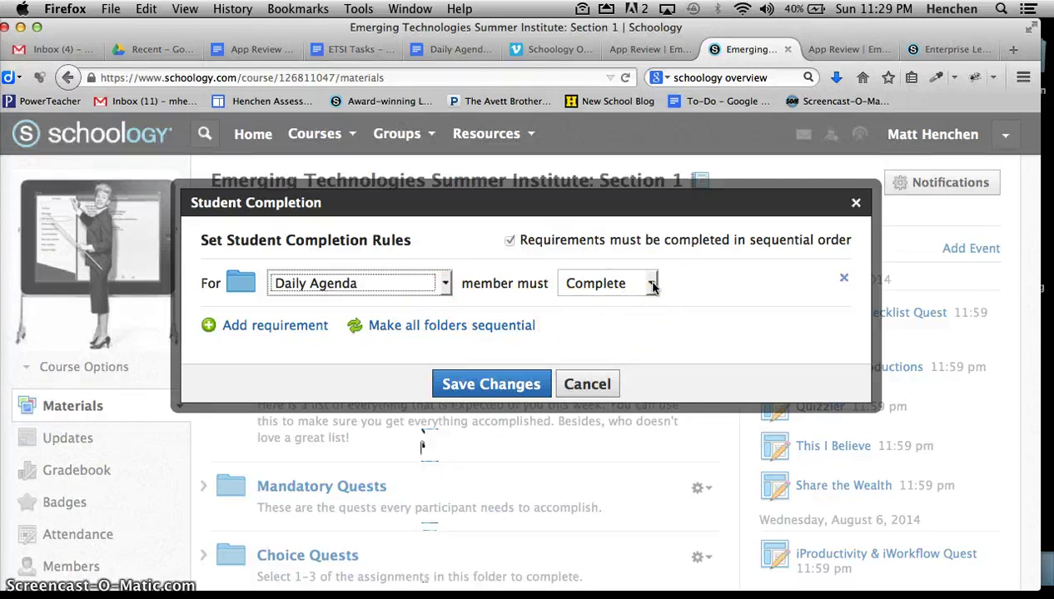
pyautogui.click(587, 383)
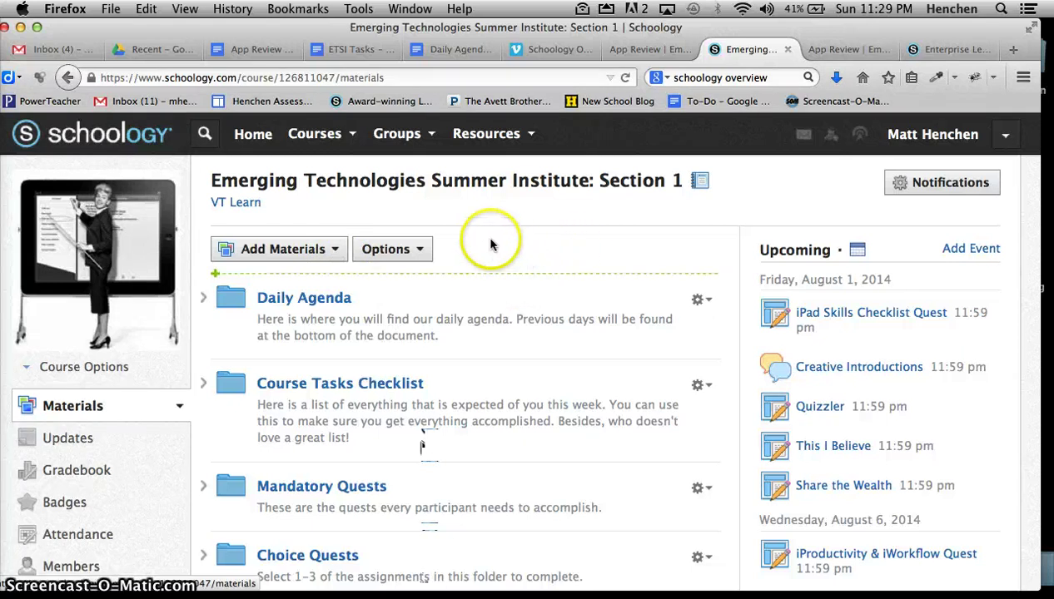
# Start a new assignment, view the description editor's insert options, and switch the editor out of visual mode and back.
pyautogui.click(334, 249)
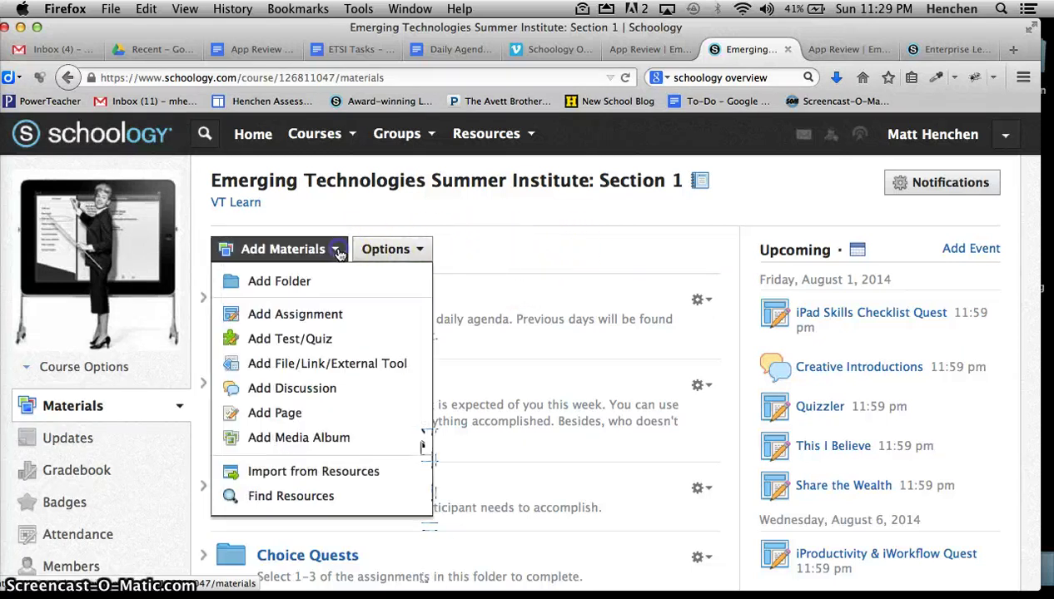
pyautogui.click(301, 319)
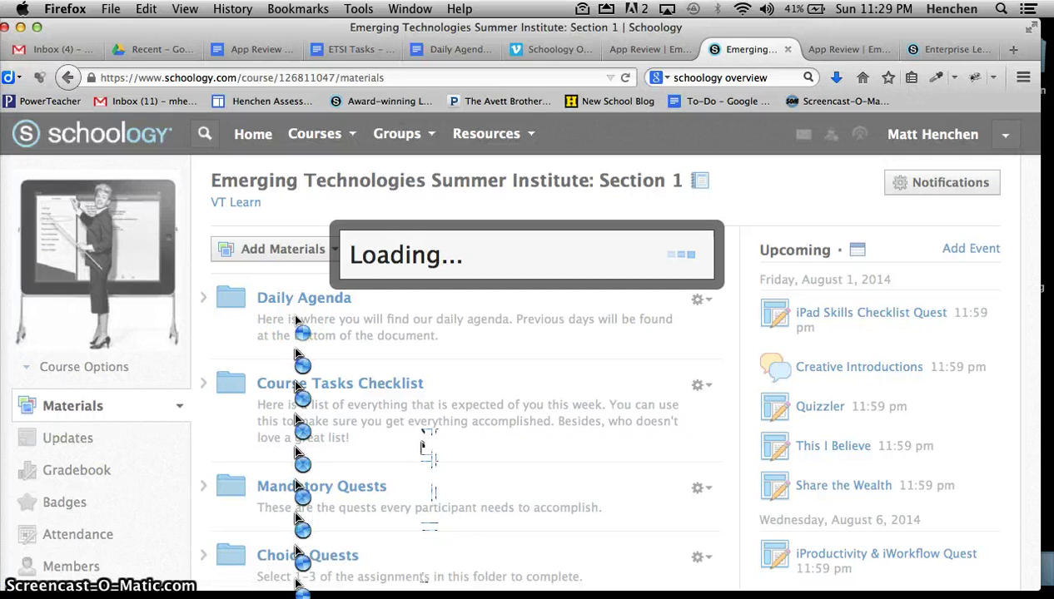
pyautogui.scroll(-1, 425, 355)
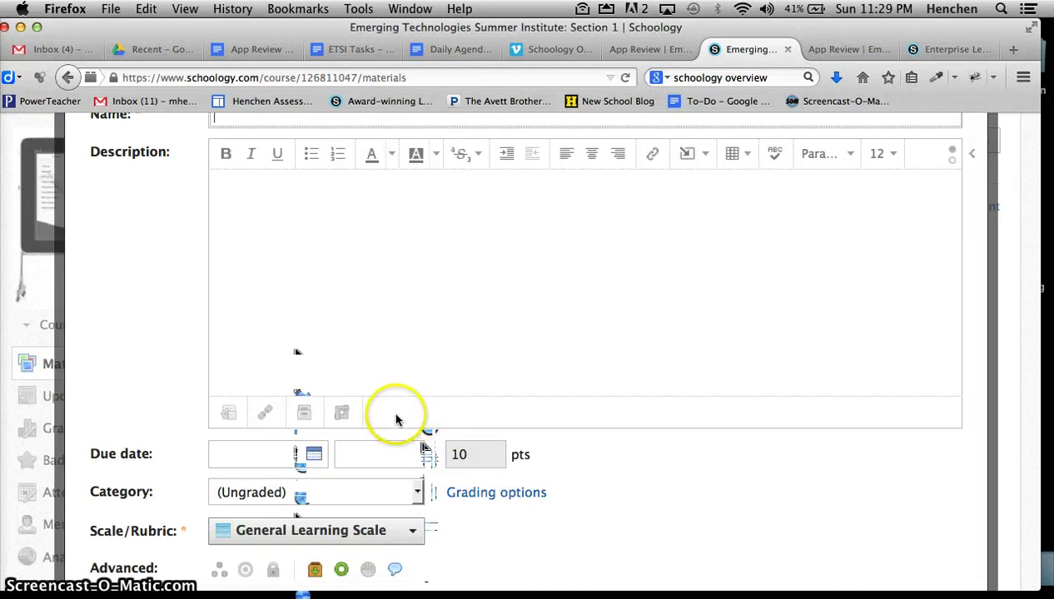
pyautogui.scroll(1, 473, 442)
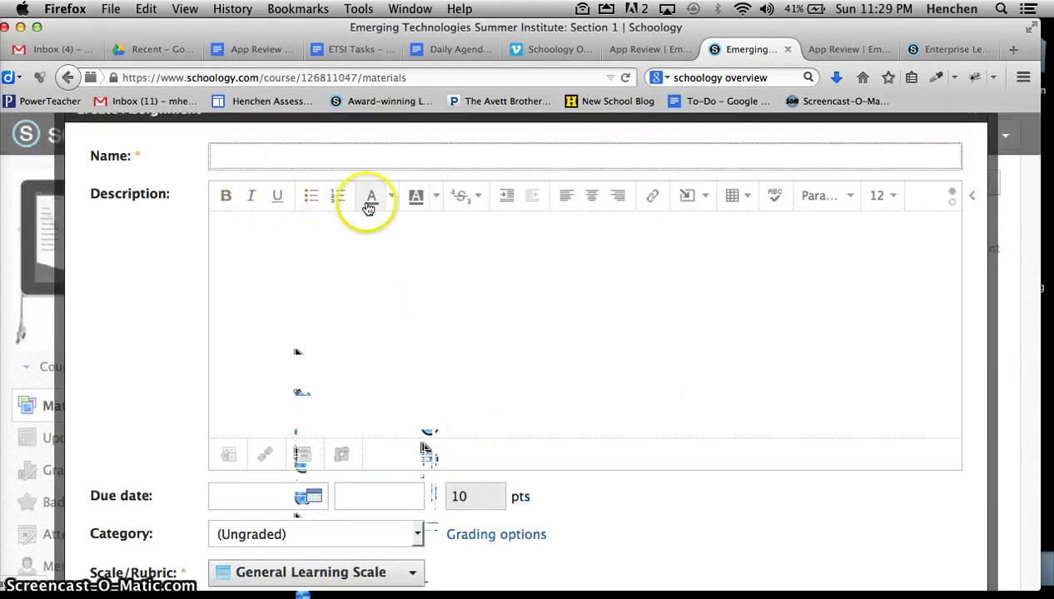
pyautogui.click(704, 198)
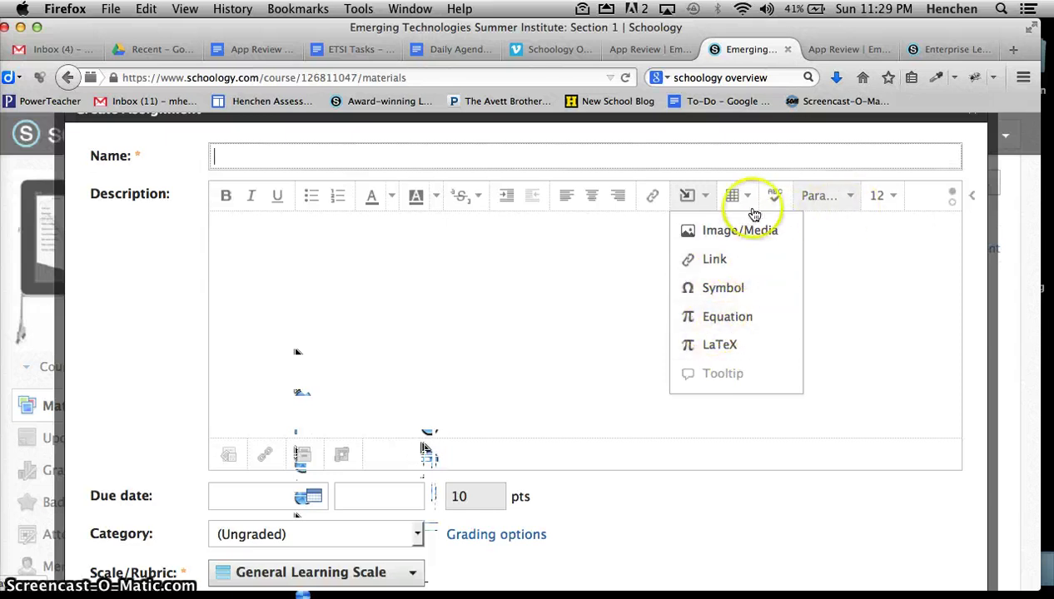
pyautogui.click(951, 203)
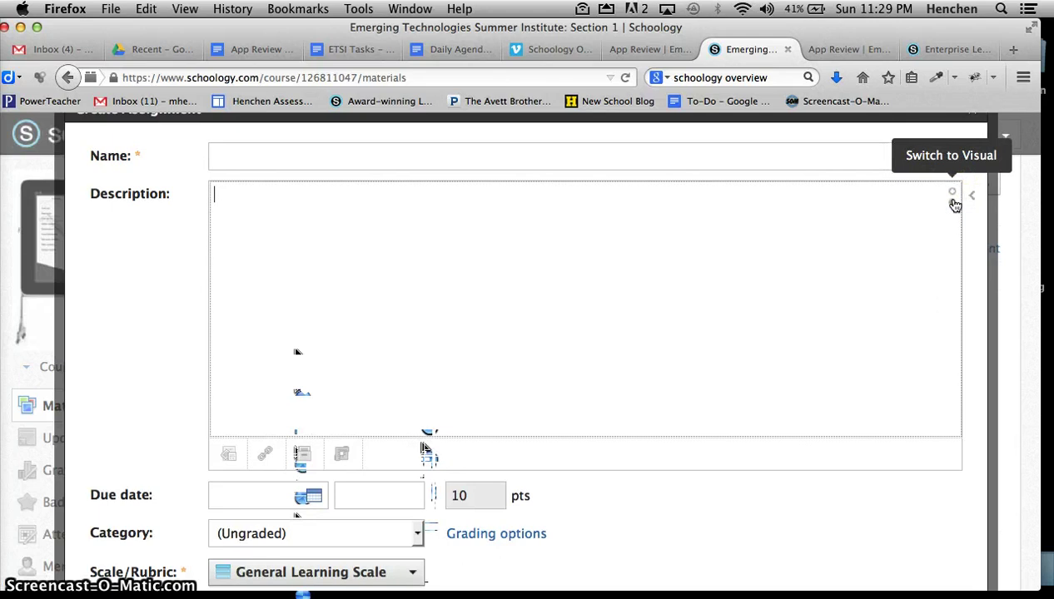
pyautogui.click(953, 202)
# View the available grading categories and the scale/rubric choices for the new assignment.
pyautogui.scroll(-3, 818, 264)
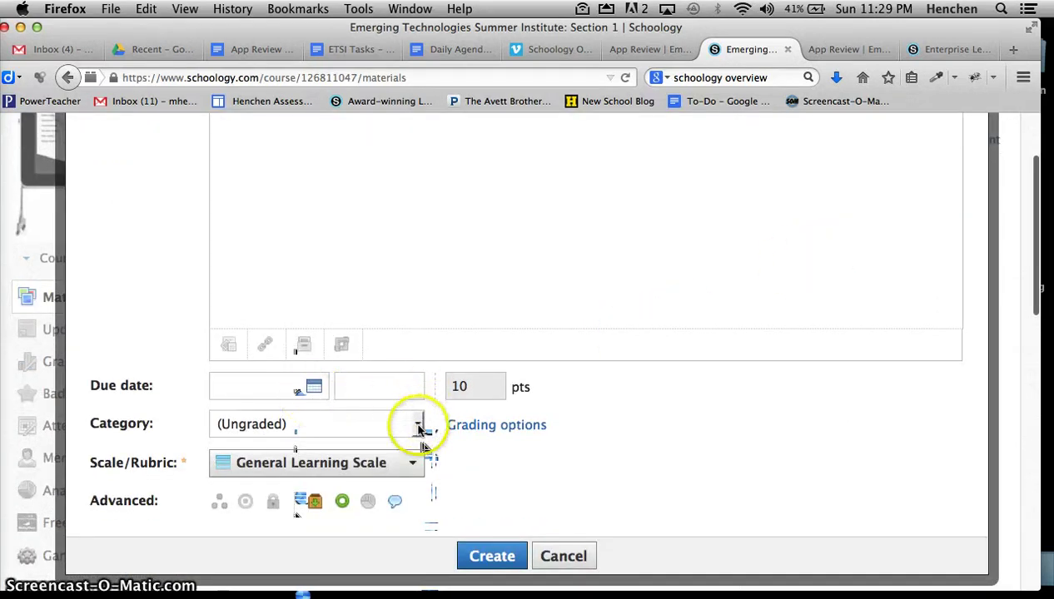
pyautogui.click(419, 428)
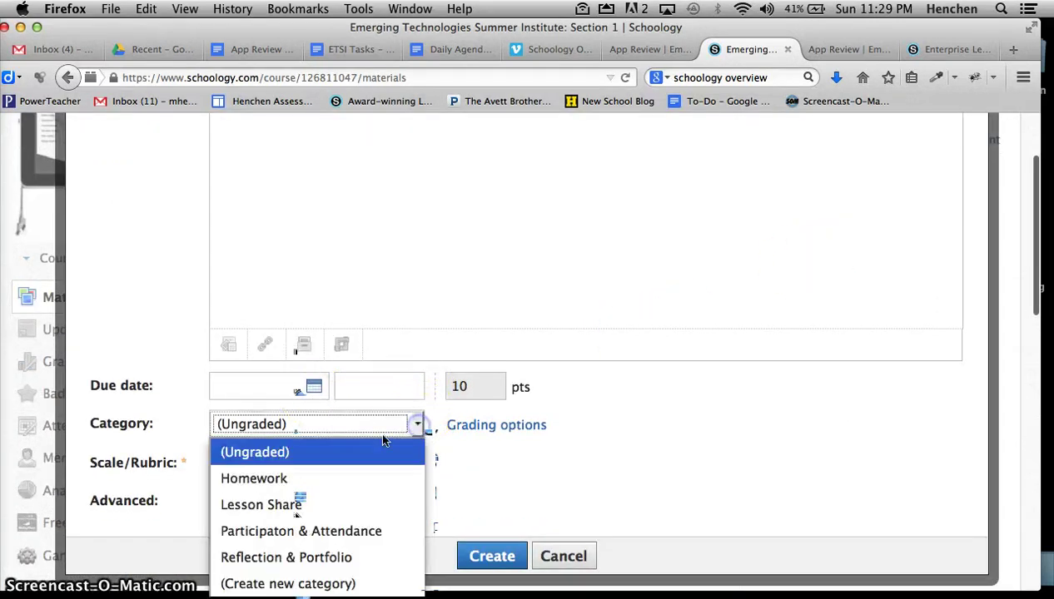
pyautogui.click(610, 475)
pyautogui.scroll(-1, 607, 470)
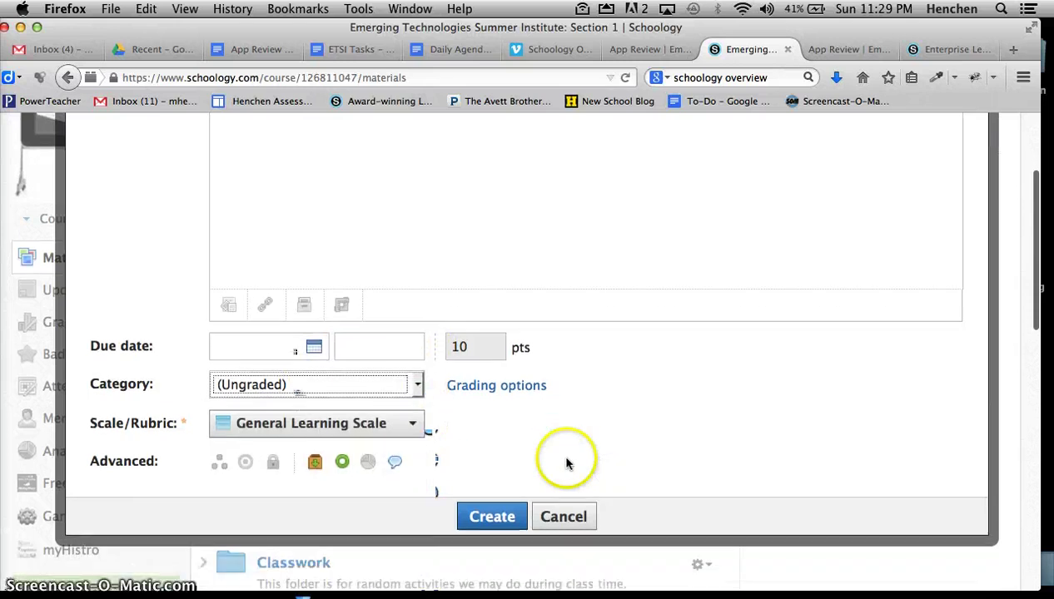
pyautogui.click(417, 425)
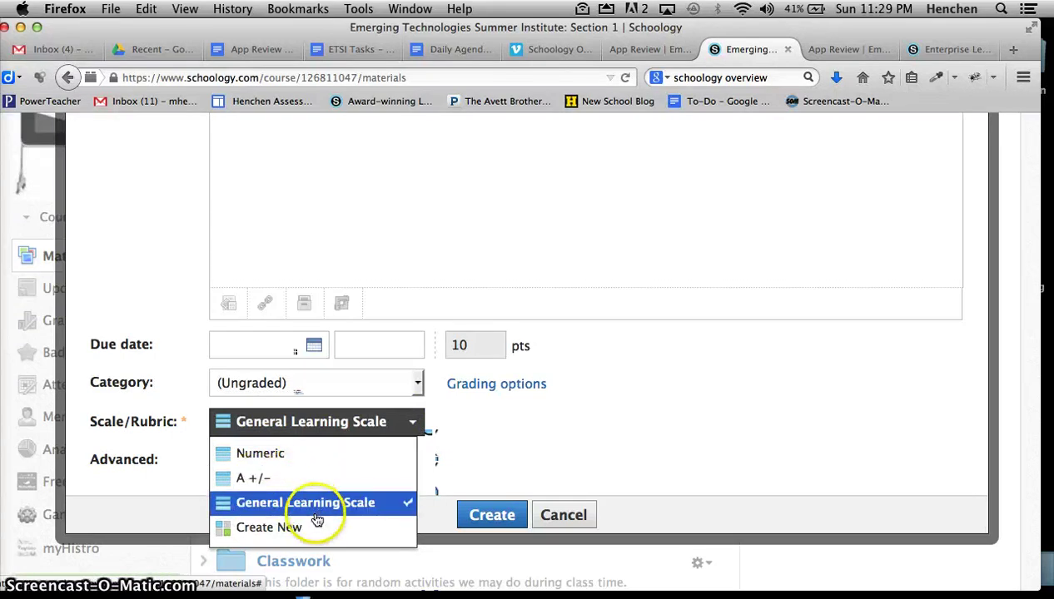
pyautogui.scroll(-1, 317, 520)
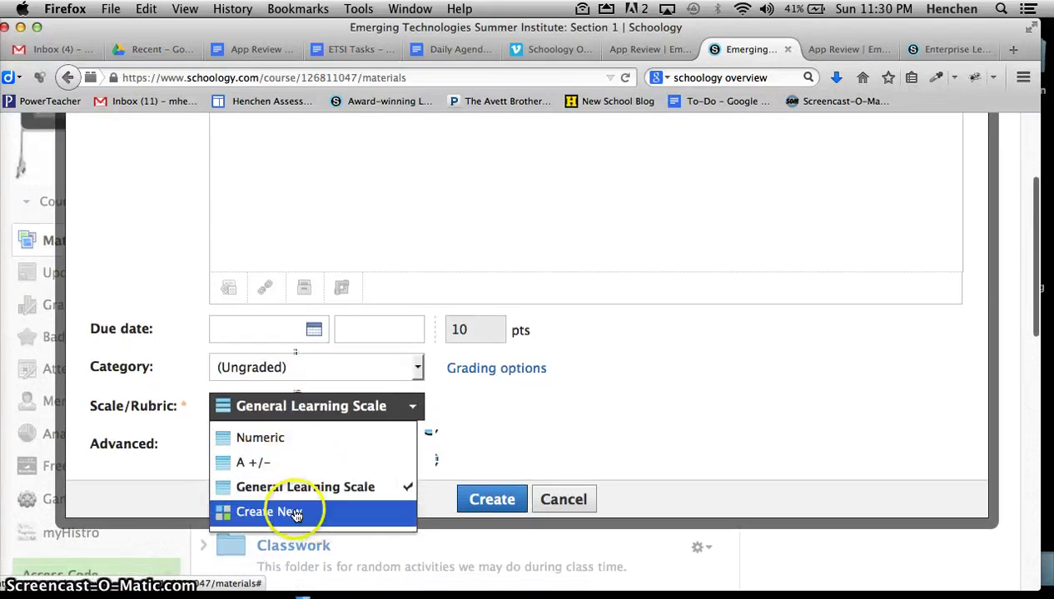
pyautogui.click(531, 439)
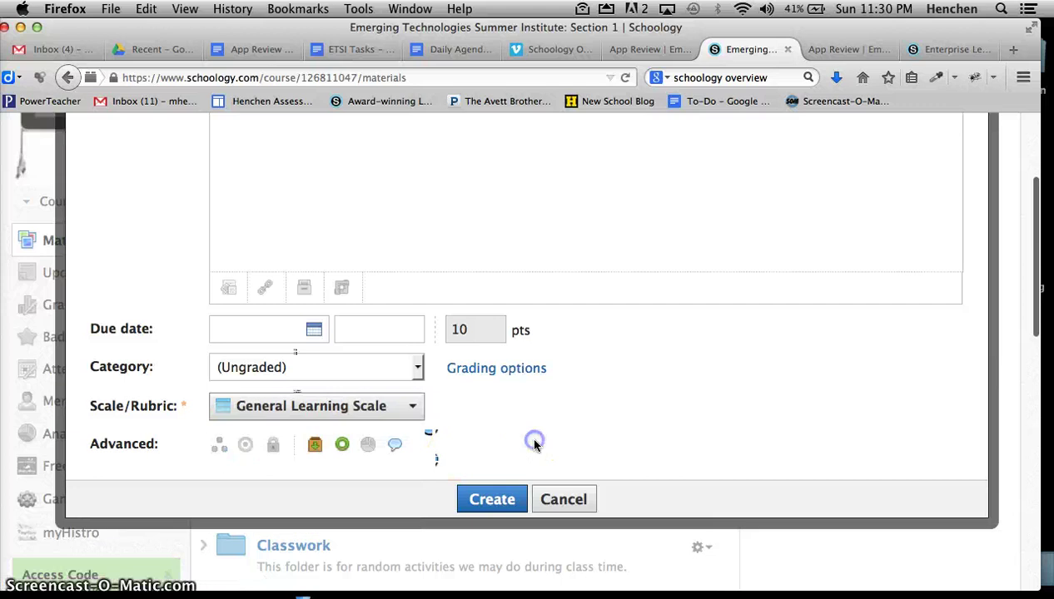
# Add the personal custom learning objective Wise Guide on the Side to the assignment.
pyautogui.click(246, 447)
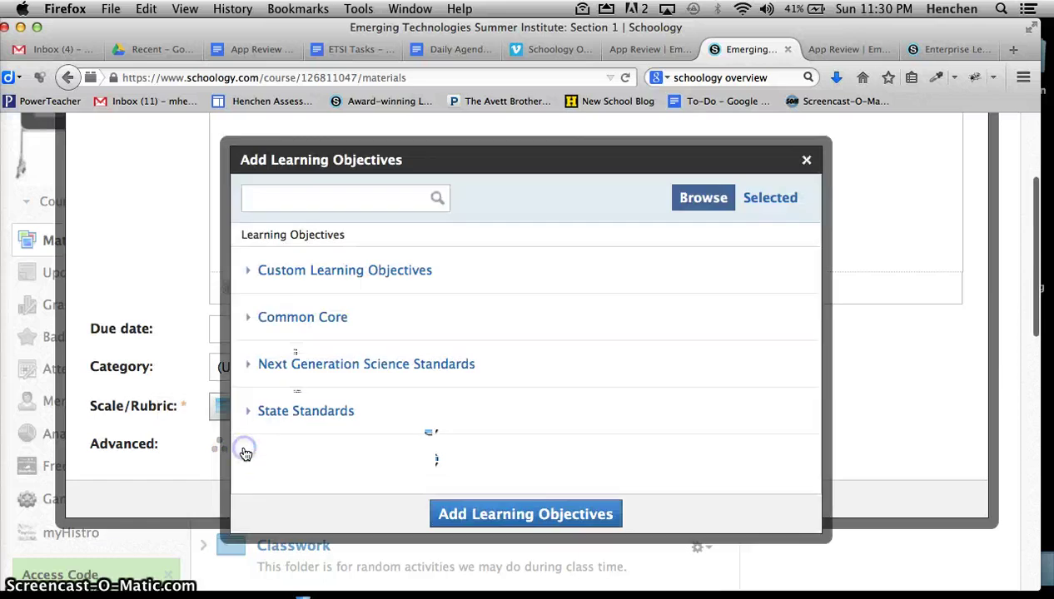
pyautogui.click(300, 273)
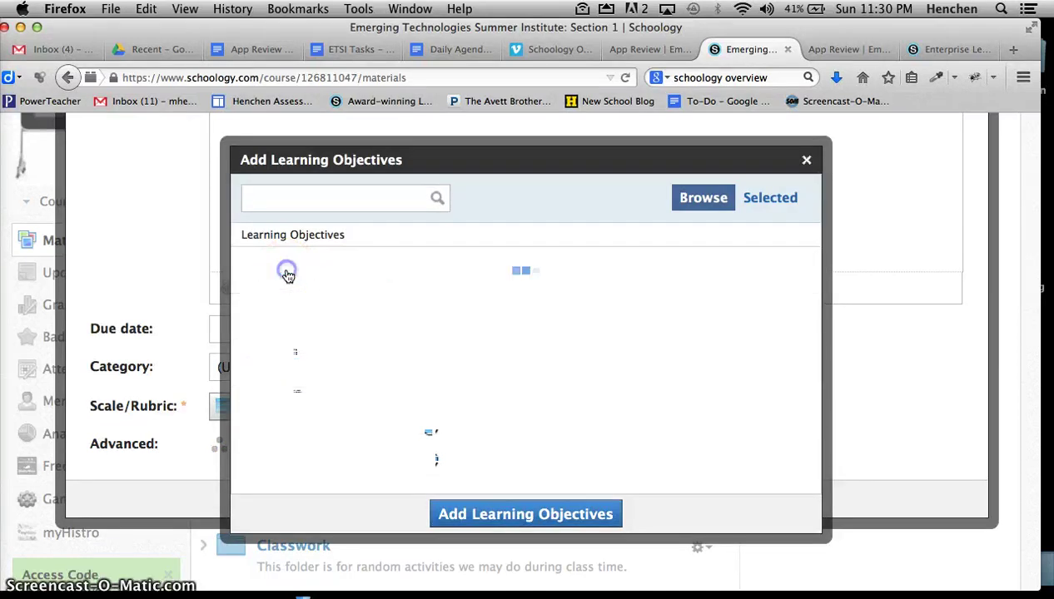
pyautogui.click(287, 276)
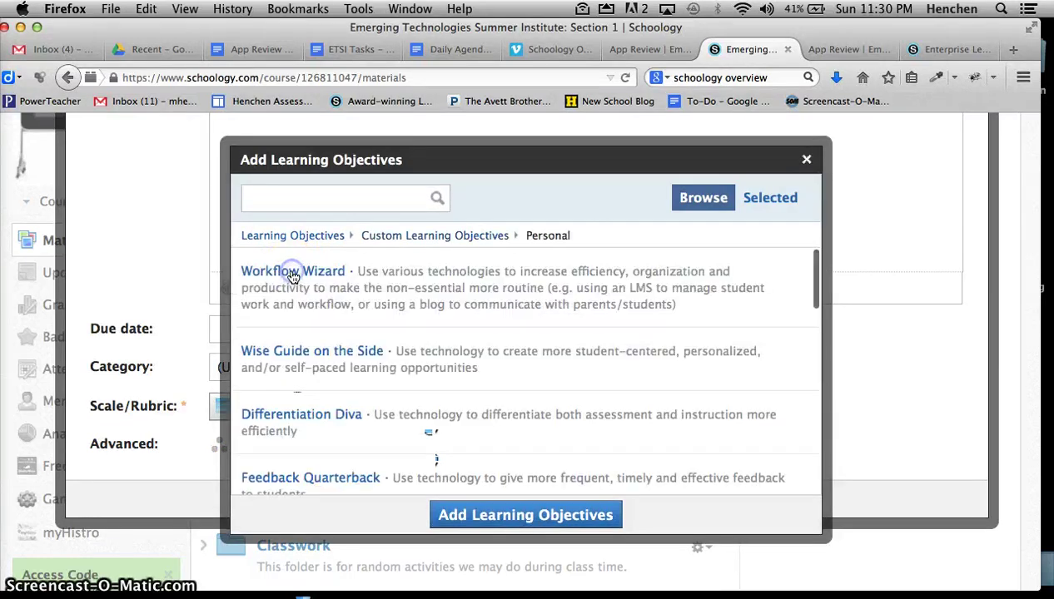
pyautogui.click(325, 357)
pyautogui.click(517, 514)
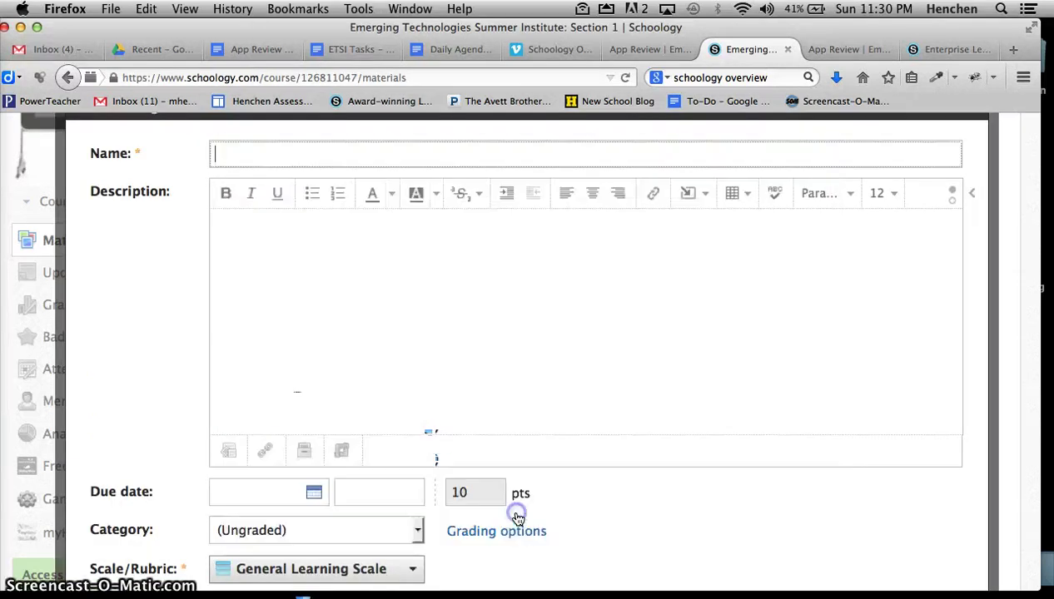
# Enable grade statistics and disable comments in the assignment's advanced options, and cancel creating the assignment.
pyautogui.scroll(-1, 628, 480)
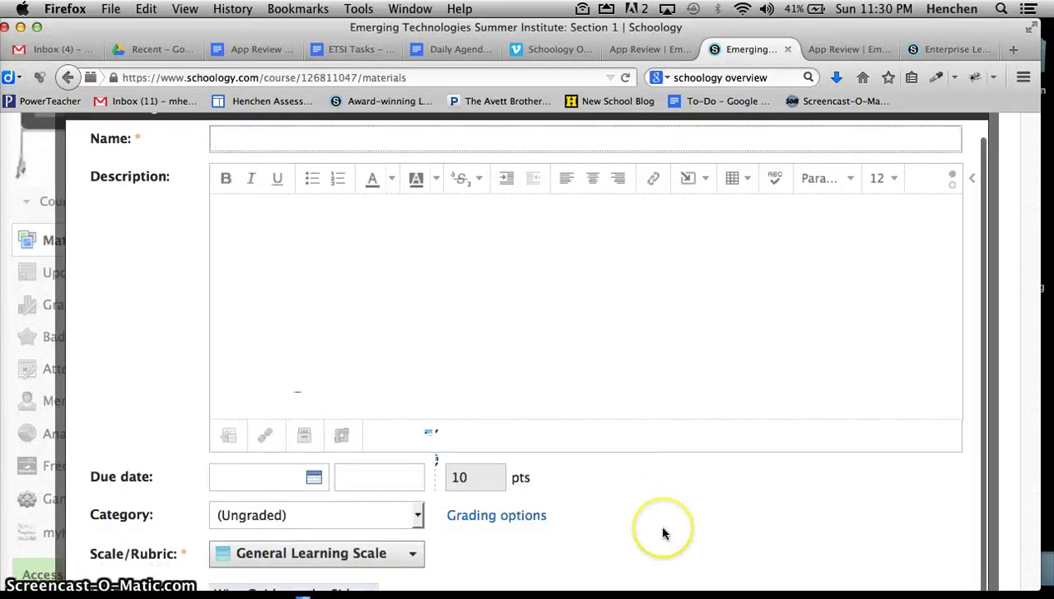
pyautogui.scroll(-5, 663, 533)
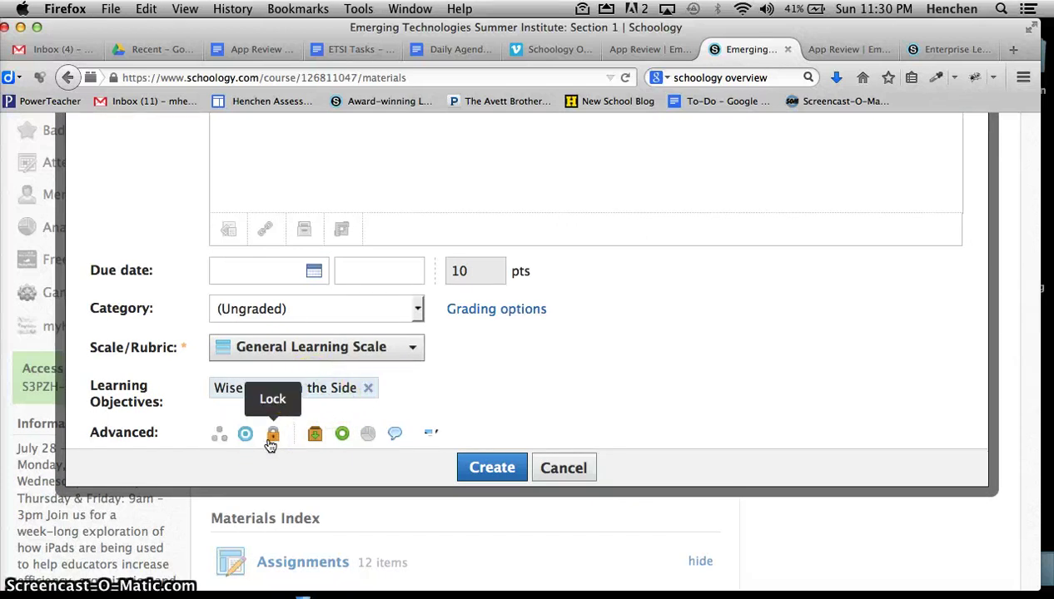
pyautogui.click(315, 440)
pyautogui.click(344, 442)
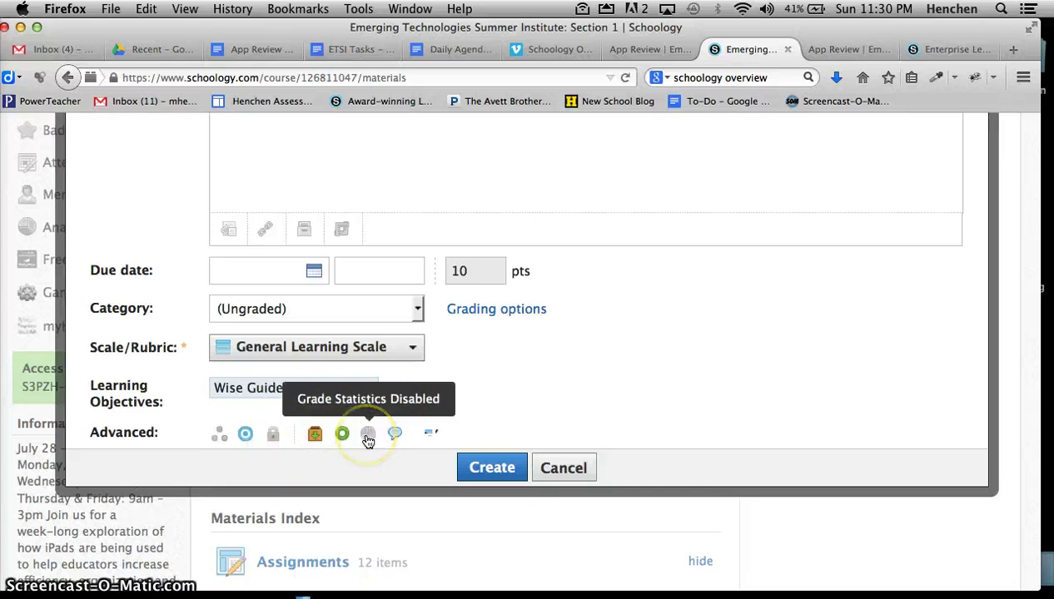
pyautogui.click(368, 440)
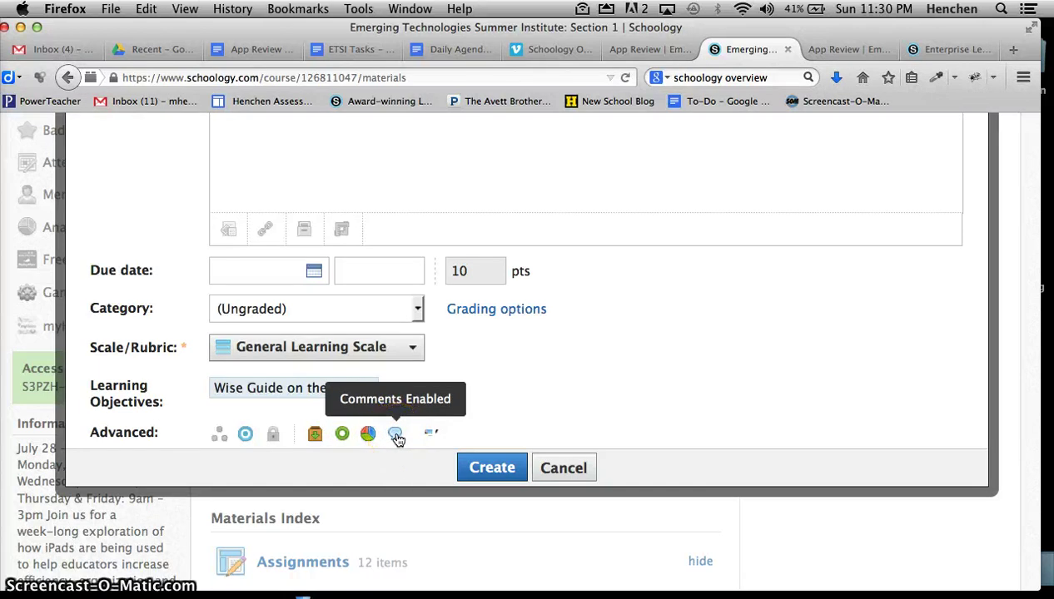
pyautogui.click(396, 436)
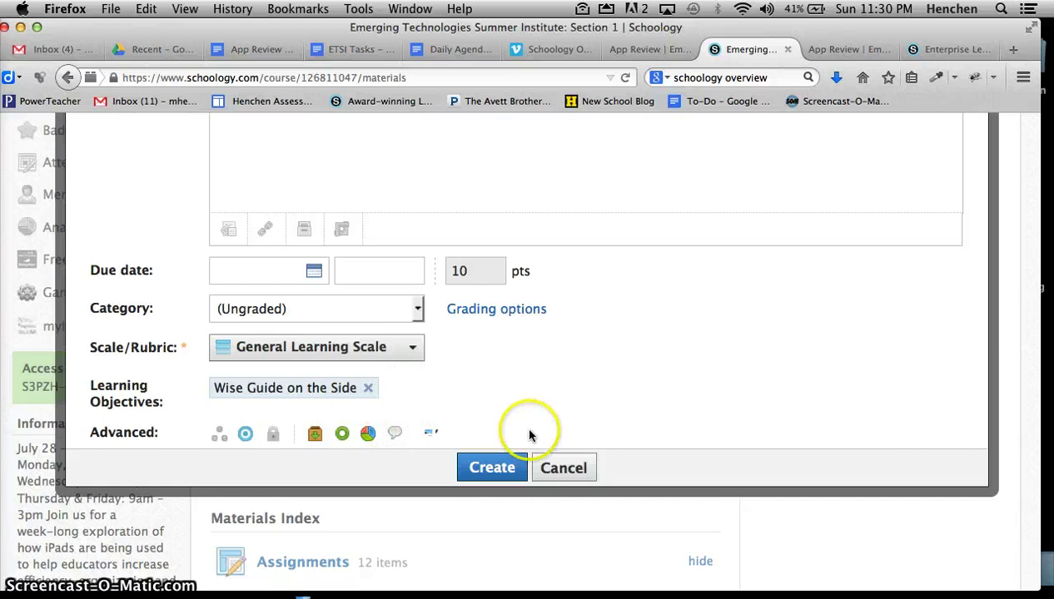
pyautogui.click(580, 468)
pyautogui.click(607, 425)
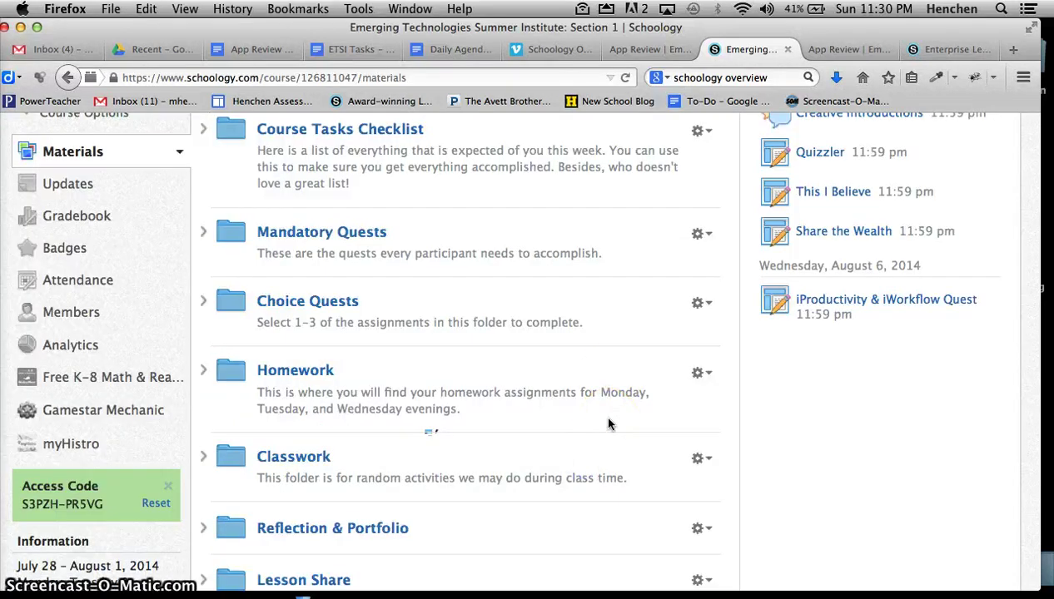
# Switch to the App Review - Schoology document in Google Docs and review the list of what the app allows.
pyautogui.scroll(3, 607, 425)
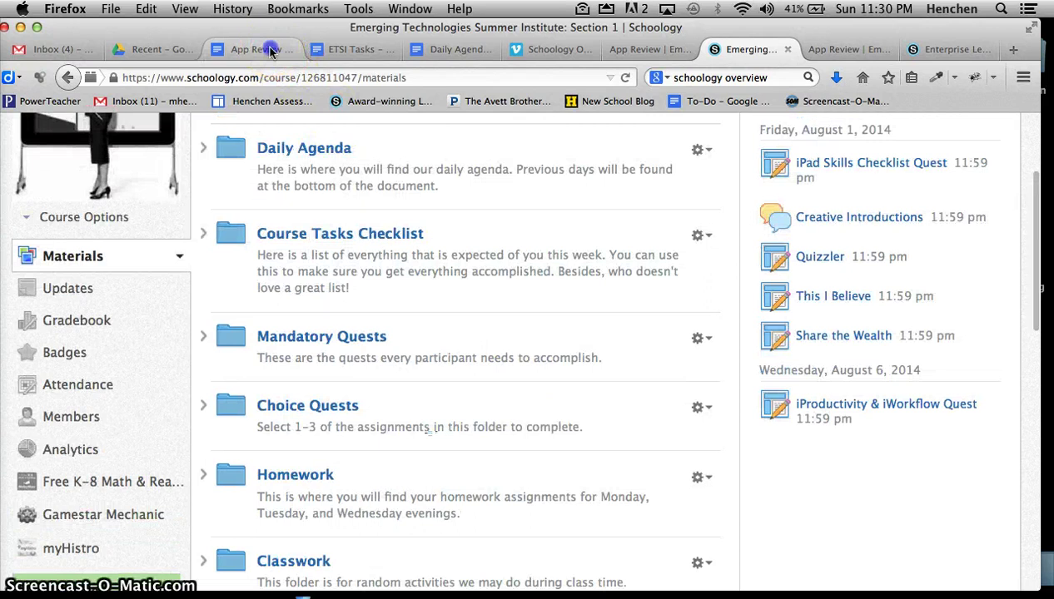
pyautogui.click(269, 52)
pyautogui.scroll(10, 406, 375)
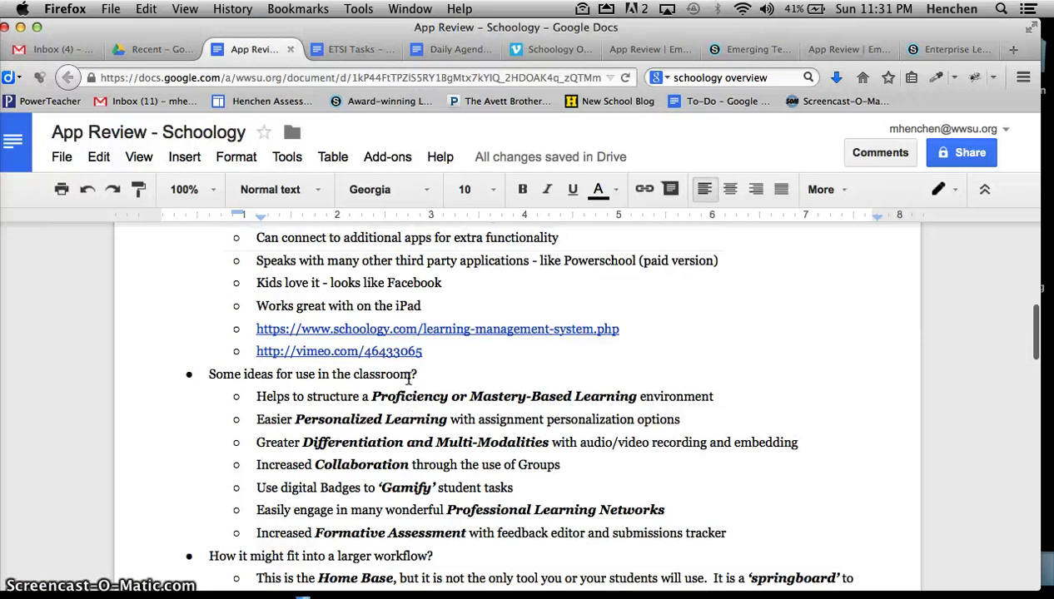
pyautogui.scroll(10, 408, 376)
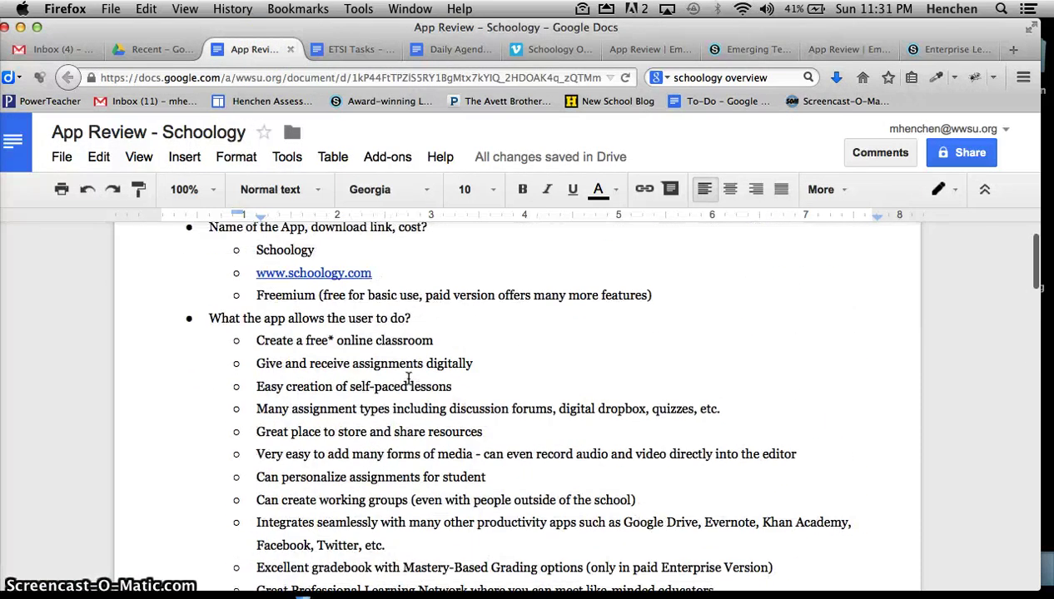
pyautogui.scroll(-2, 408, 379)
pyautogui.scroll(-2, 408, 379)
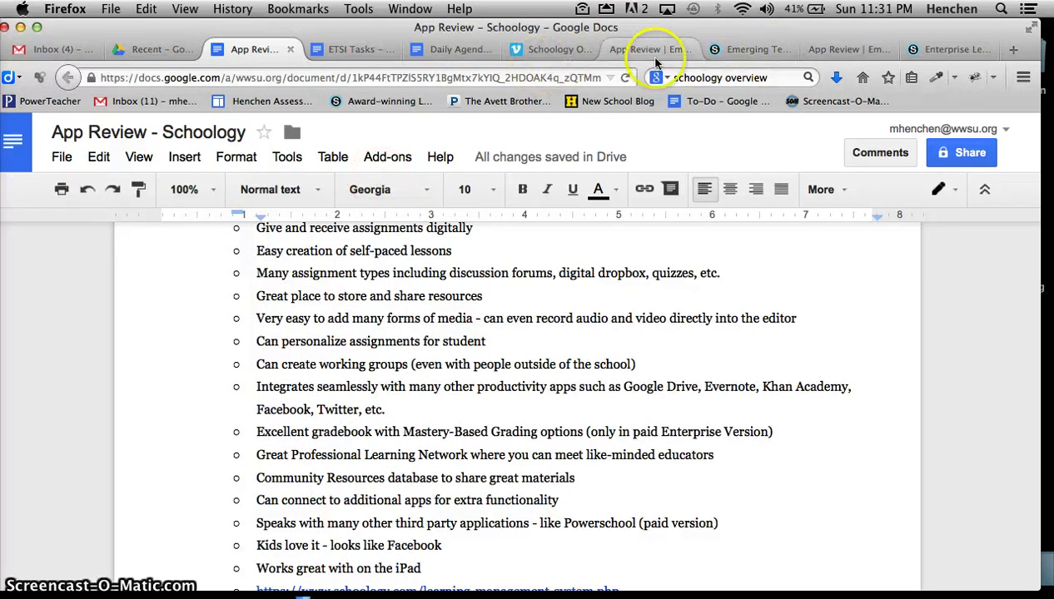
# Return to the Schoology course, open the account owner's profile and view its updates, courses and groups.
pyautogui.scroll(3, 808, 432)
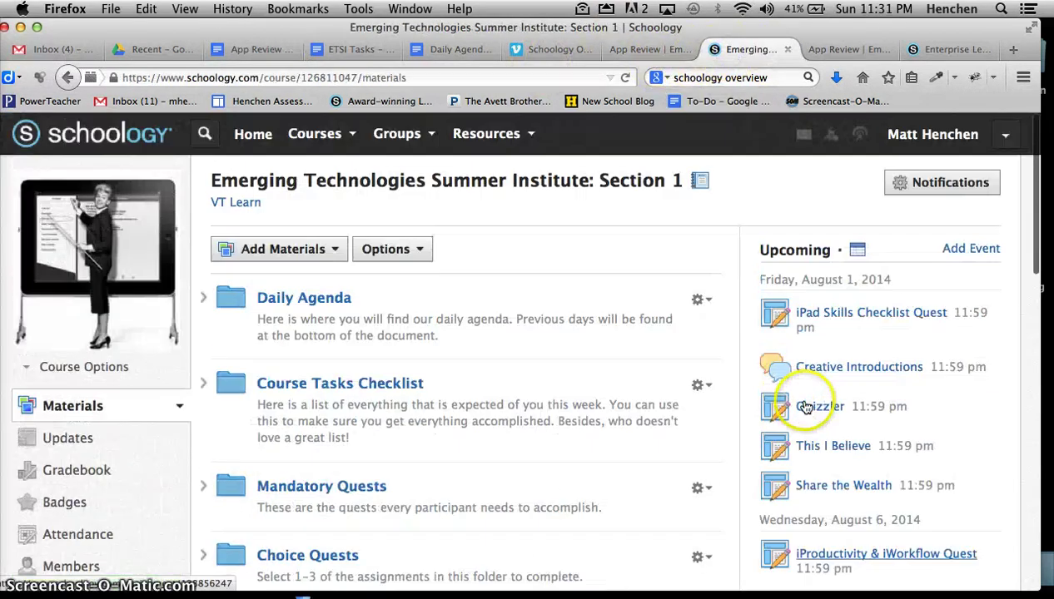
pyautogui.click(965, 137)
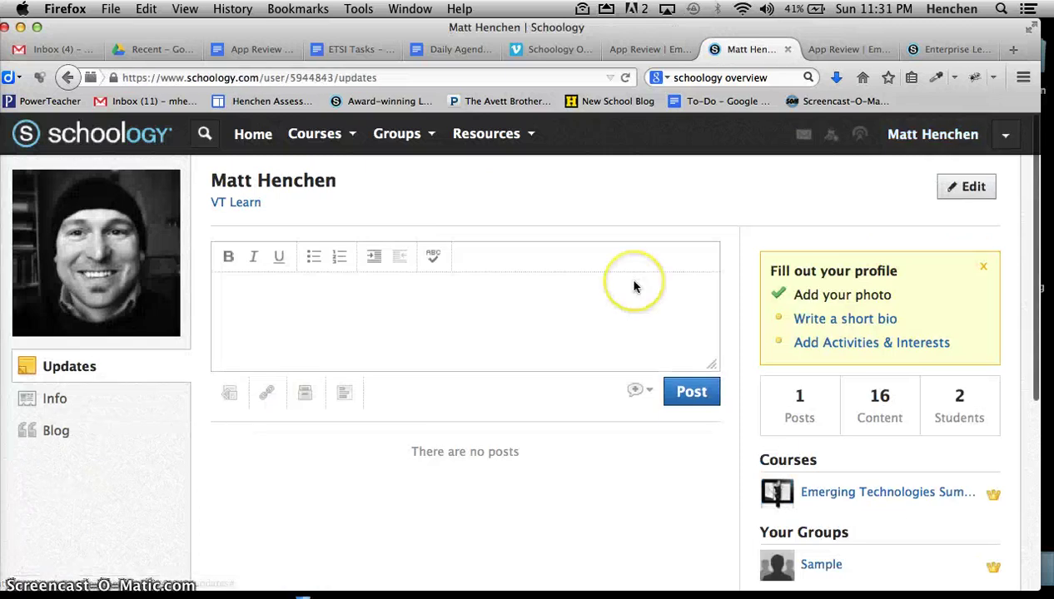
pyautogui.scroll(-3, 632, 285)
pyautogui.scroll(3, 632, 285)
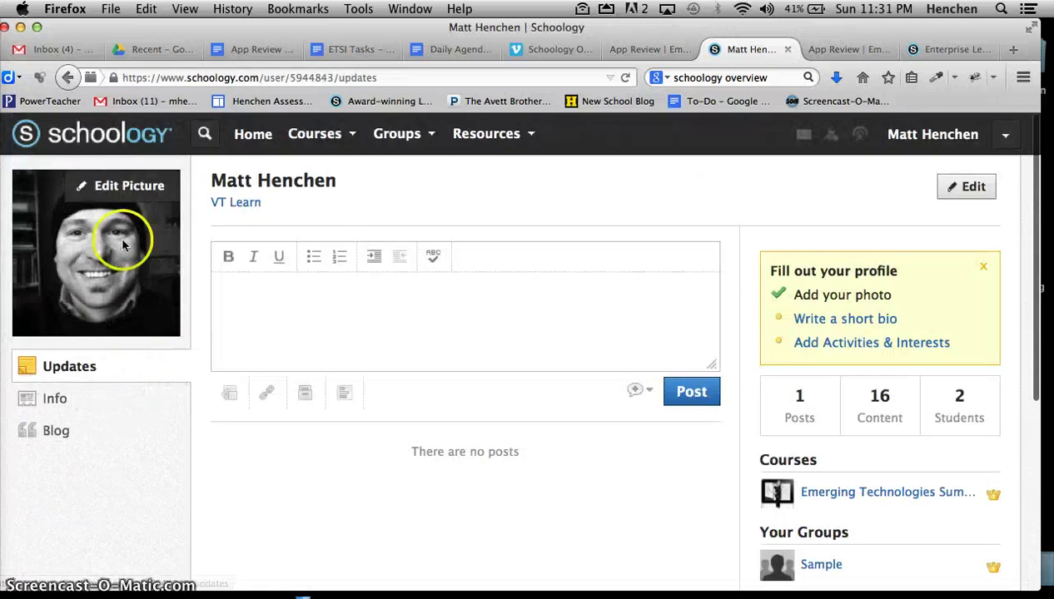
pyautogui.scroll(-3, 717, 411)
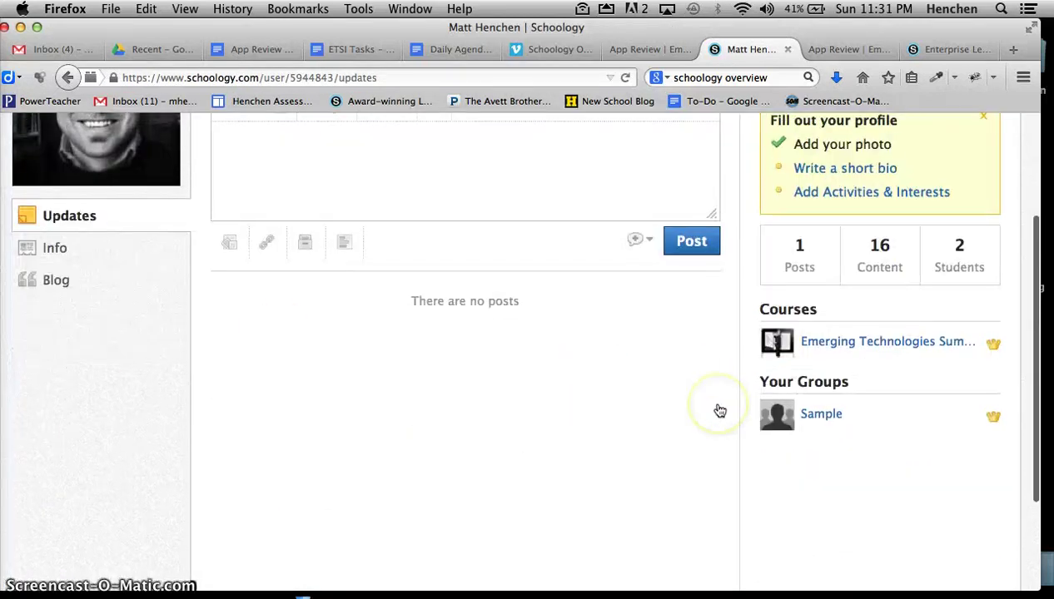
pyautogui.scroll(3, 717, 411)
# View the account options, and review the notification settings and the personal details and connected accounts in the account settings.
pyautogui.click(1005, 137)
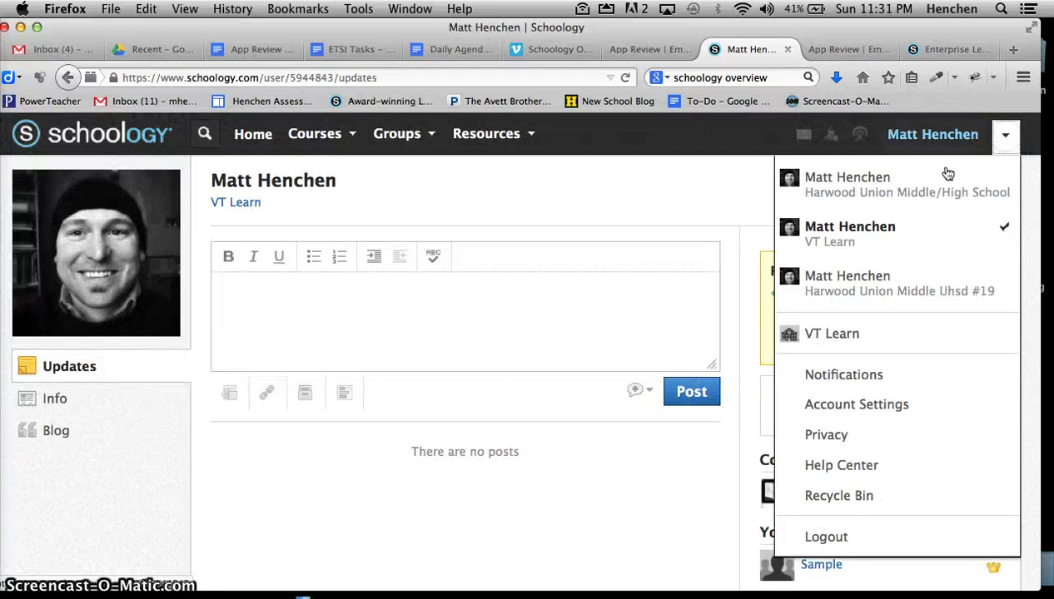
pyautogui.click(837, 415)
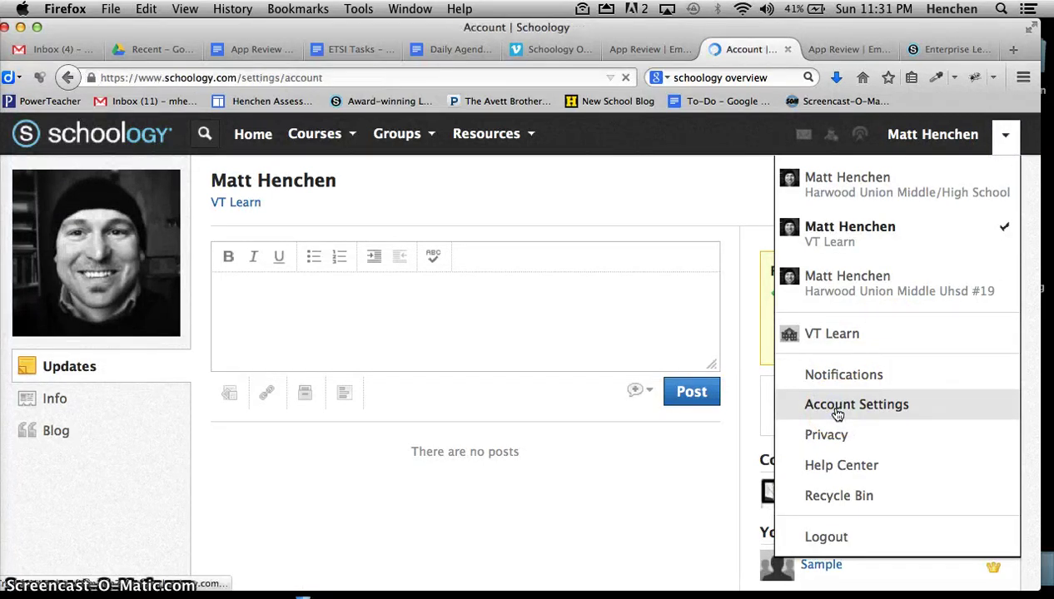
pyautogui.click(88, 222)
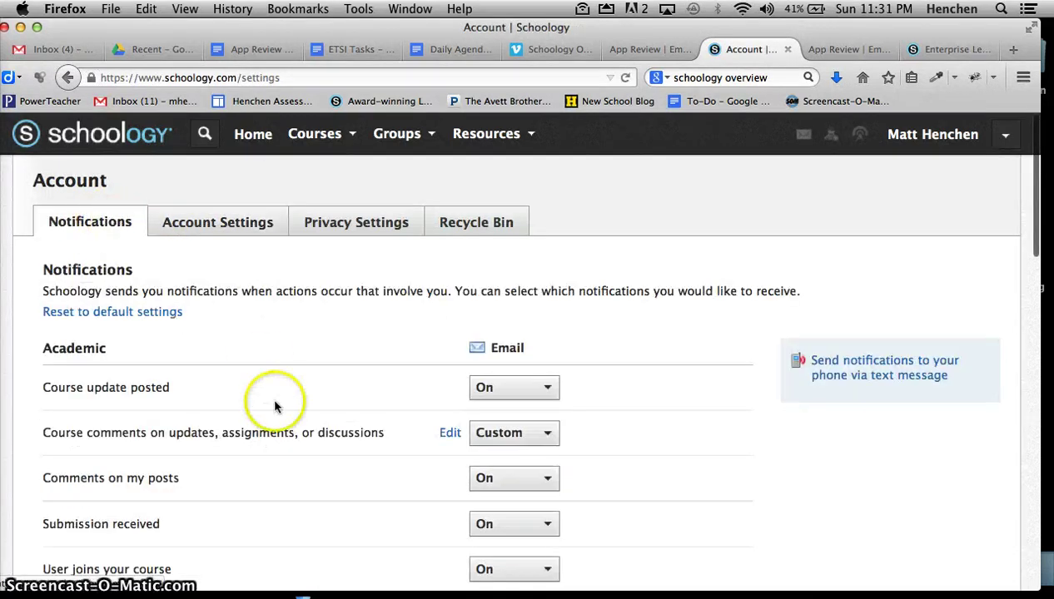
pyautogui.scroll(-5, 275, 404)
pyautogui.scroll(5, 276, 405)
pyautogui.click(199, 220)
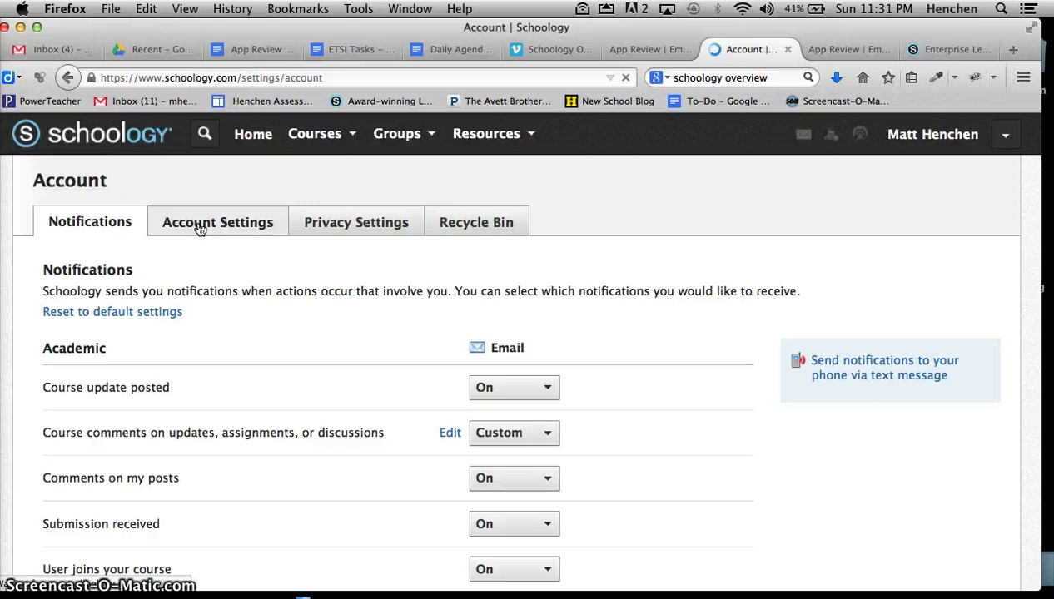
pyautogui.scroll(-5, 671, 441)
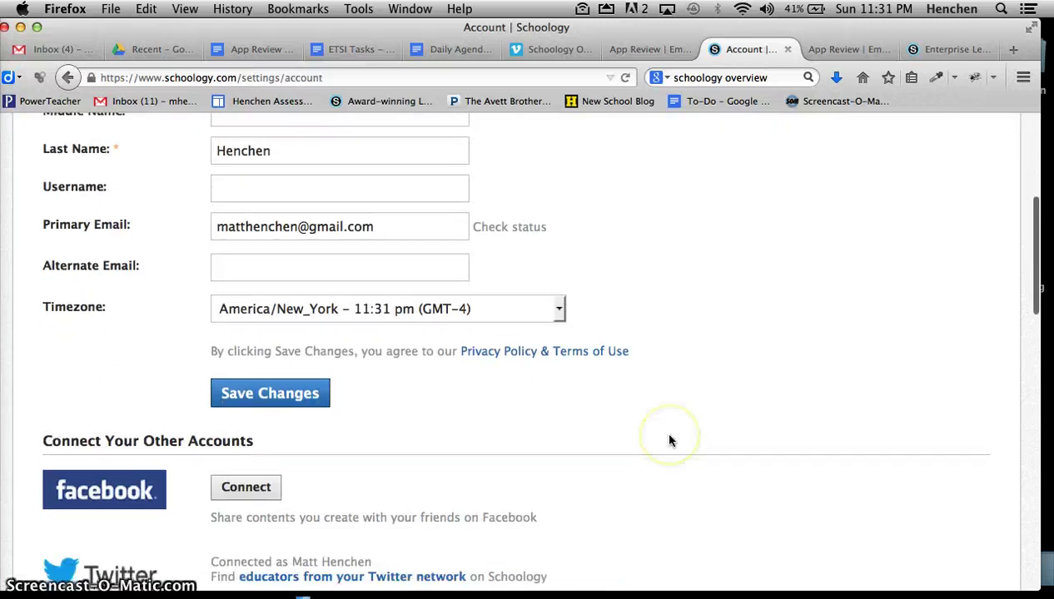
# Review the remaining account settings: connected accounts, calendar sharing, account linking and merging, and the file uploader options.
pyautogui.scroll(-3, 670, 440)
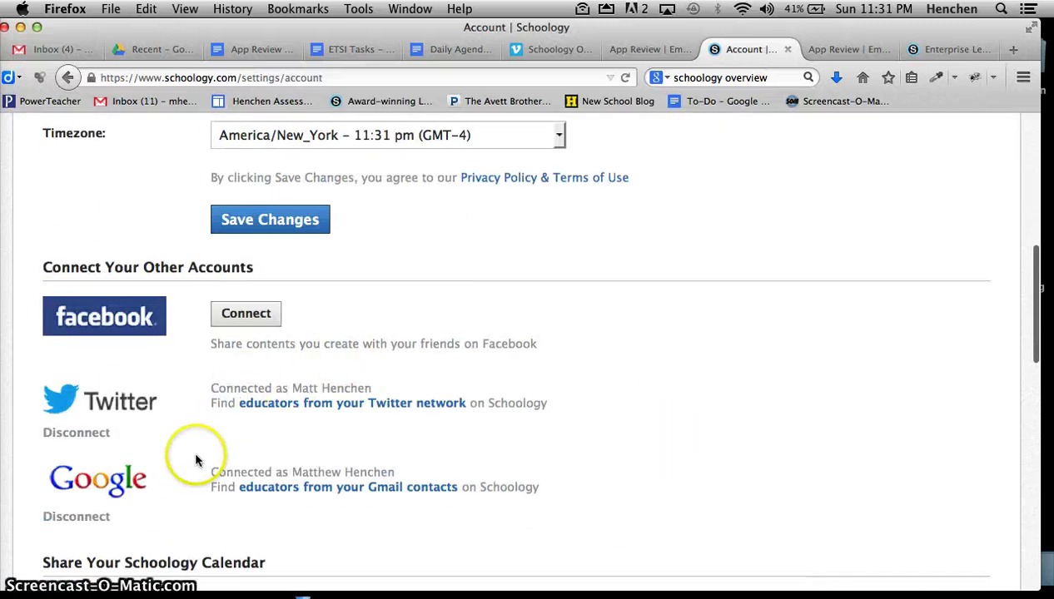
pyautogui.scroll(-1, 195, 404)
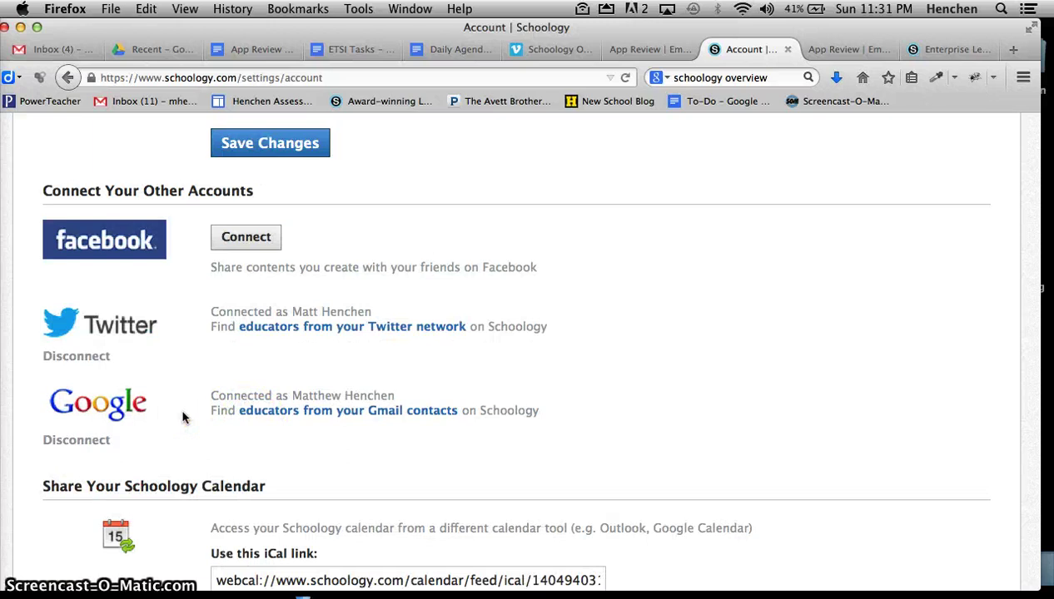
pyautogui.scroll(-3, 184, 418)
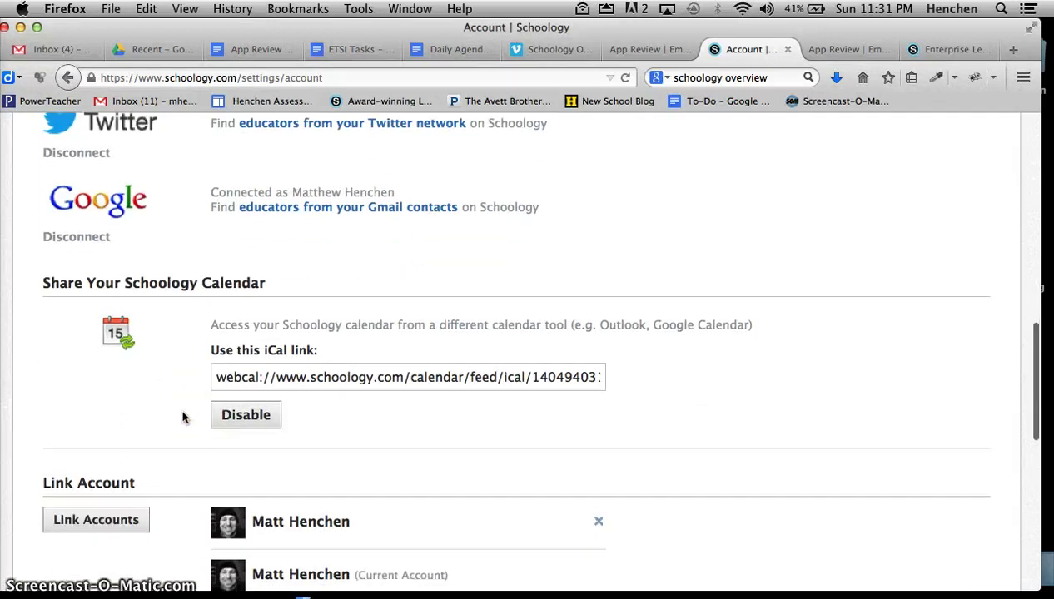
pyautogui.scroll(-1, 184, 418)
pyautogui.scroll(-3, 184, 418)
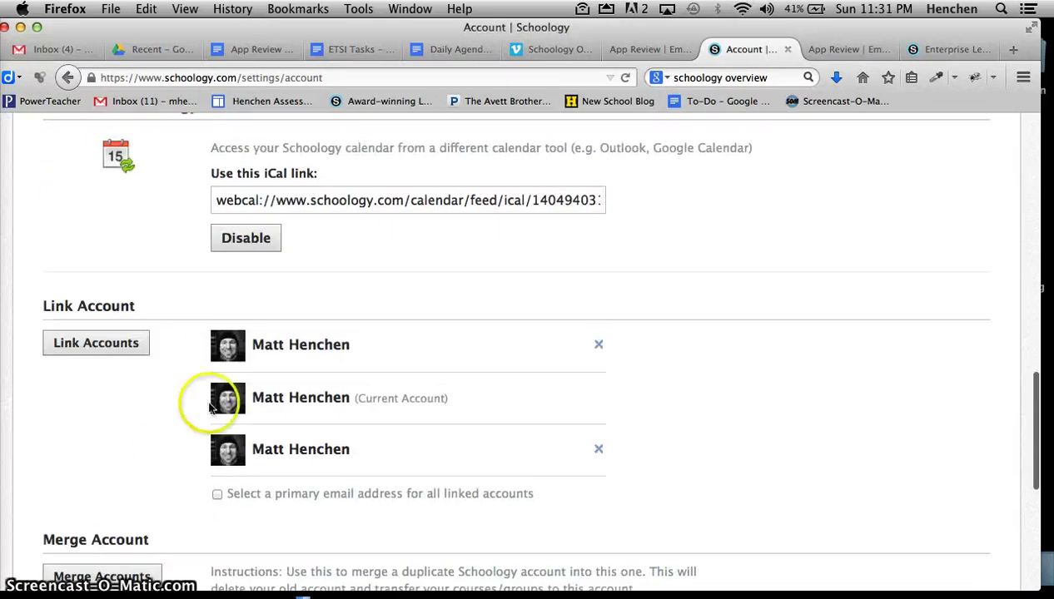
pyautogui.scroll(-3, 190, 388)
pyautogui.scroll(-3, 234, 458)
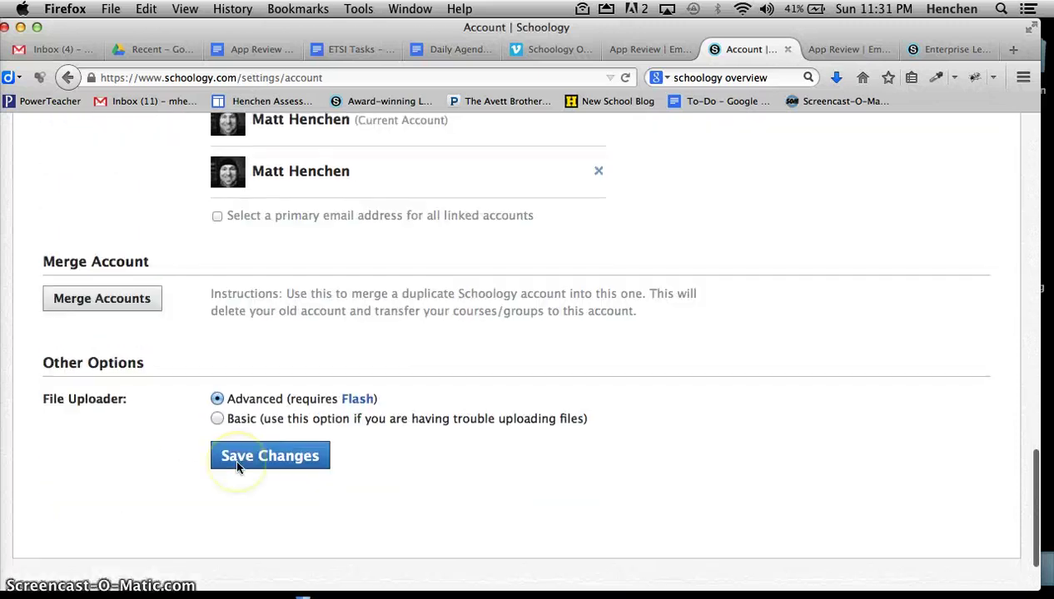
pyautogui.scroll(7, 234, 458)
pyautogui.scroll(10, 236, 468)
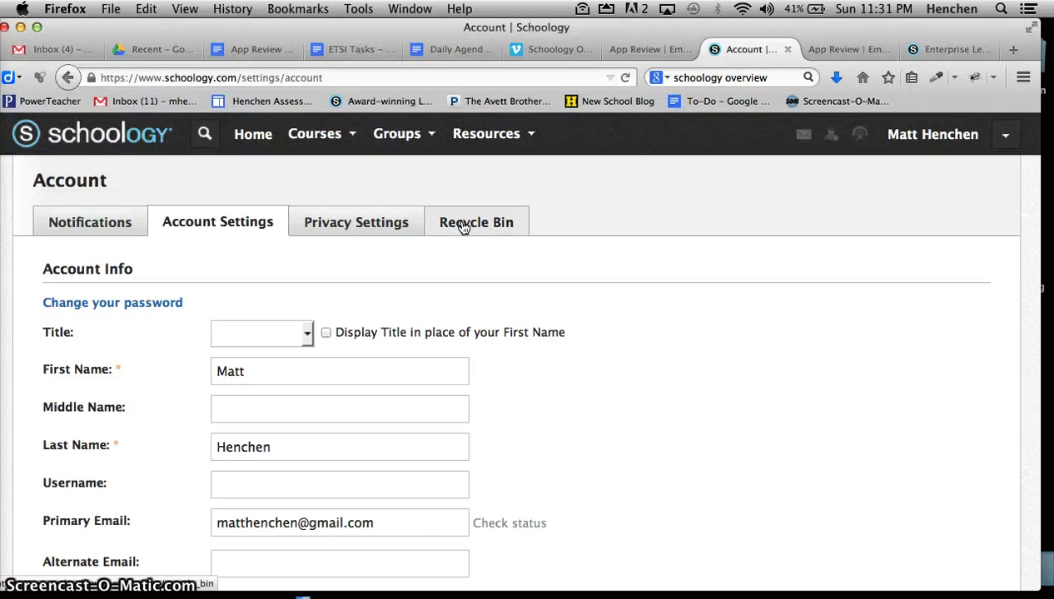
# Browse the public resources shared by other educators, and view the installed resource apps.
pyautogui.click(530, 144)
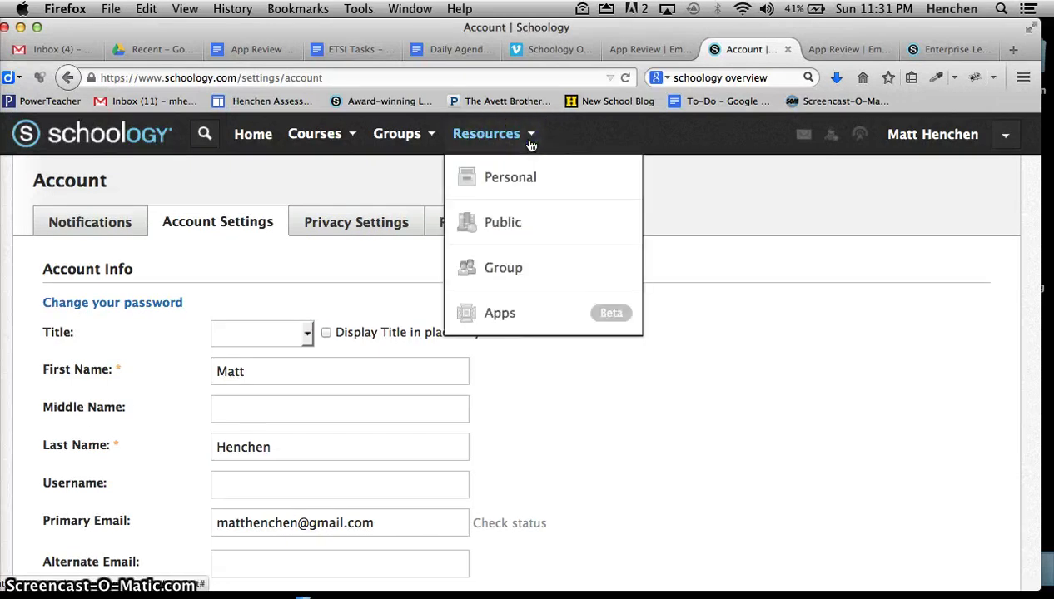
pyautogui.click(506, 224)
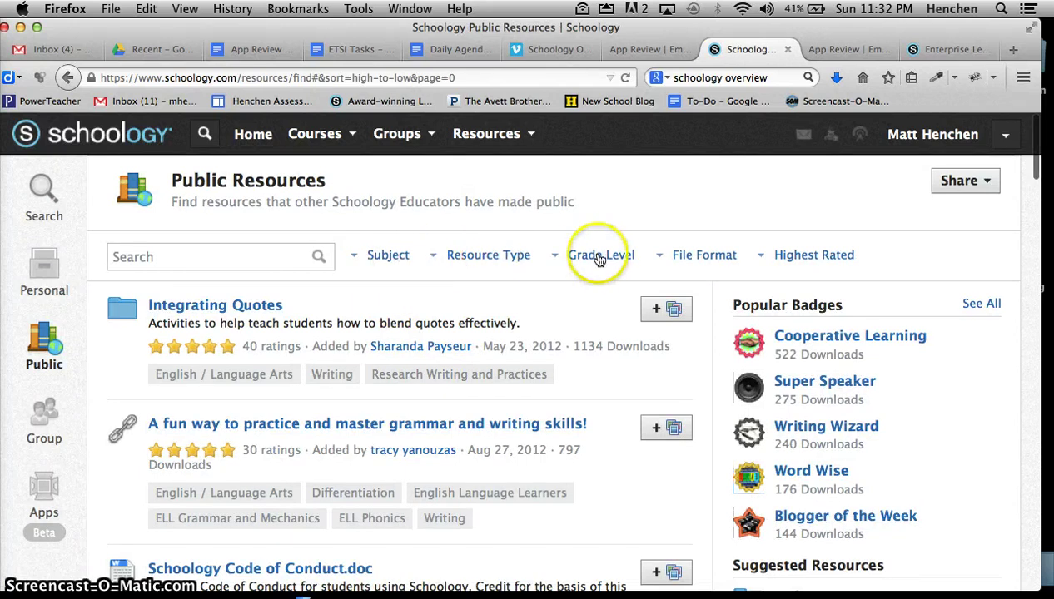
pyautogui.click(46, 491)
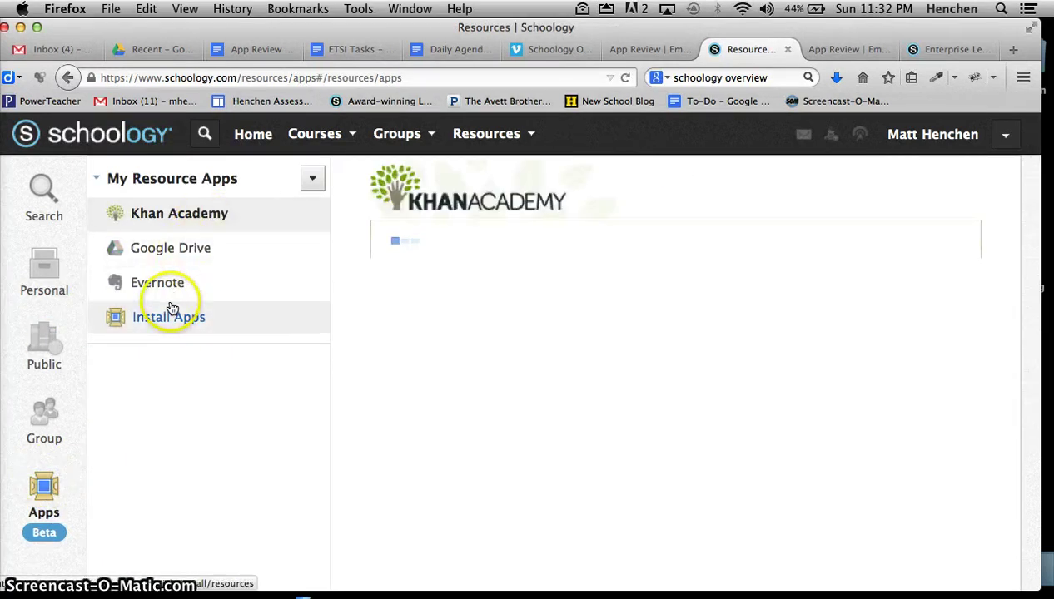
# Return to the Schoology home page and review the recent activity feed, upcoming assignments and suggested apps.
pyautogui.click(261, 138)
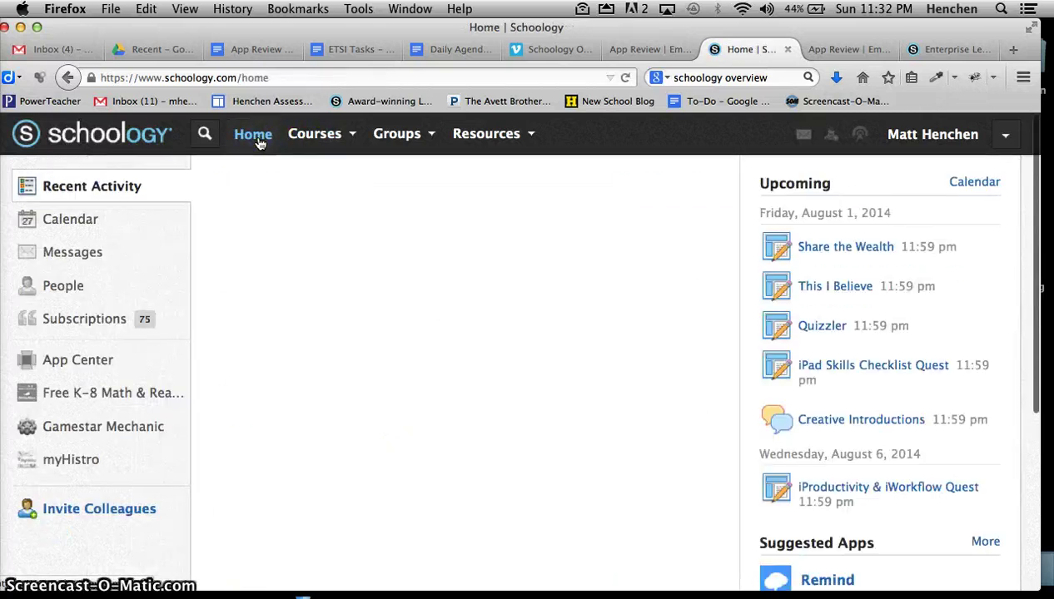
pyautogui.scroll(-3, 915, 333)
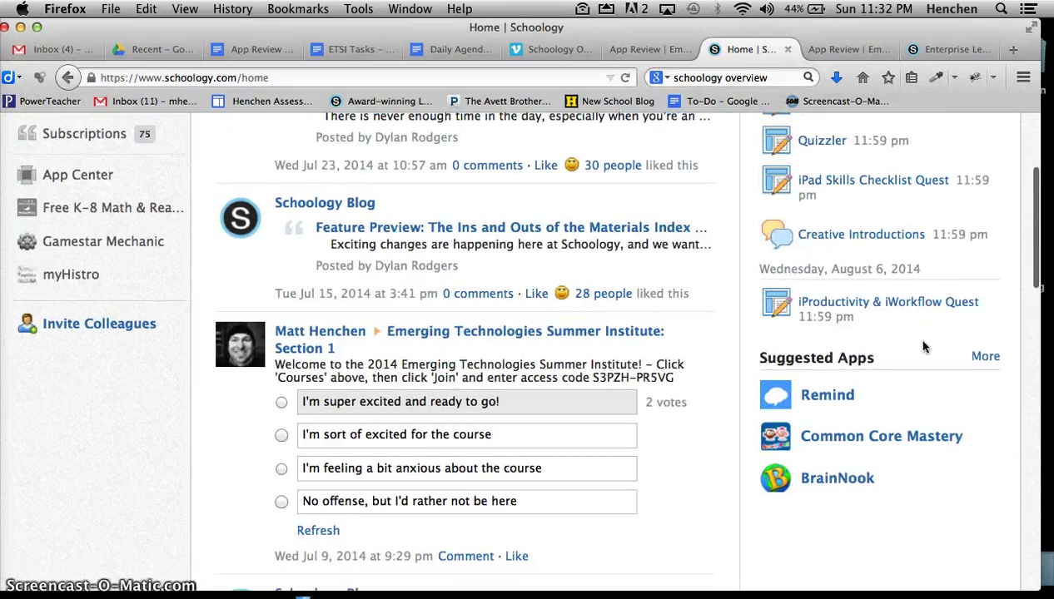
pyautogui.scroll(-3, 922, 346)
pyautogui.scroll(5, 922, 346)
# Open the People page and review the school directory, the suggested educators and the educators to invite.
pyautogui.click(277, 452)
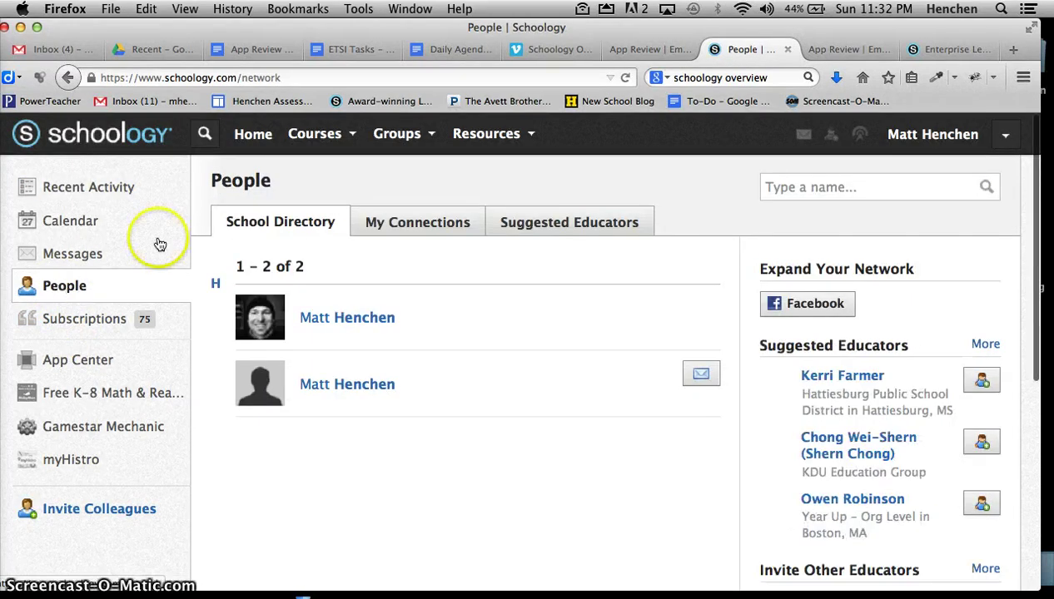
pyautogui.scroll(-2, 929, 336)
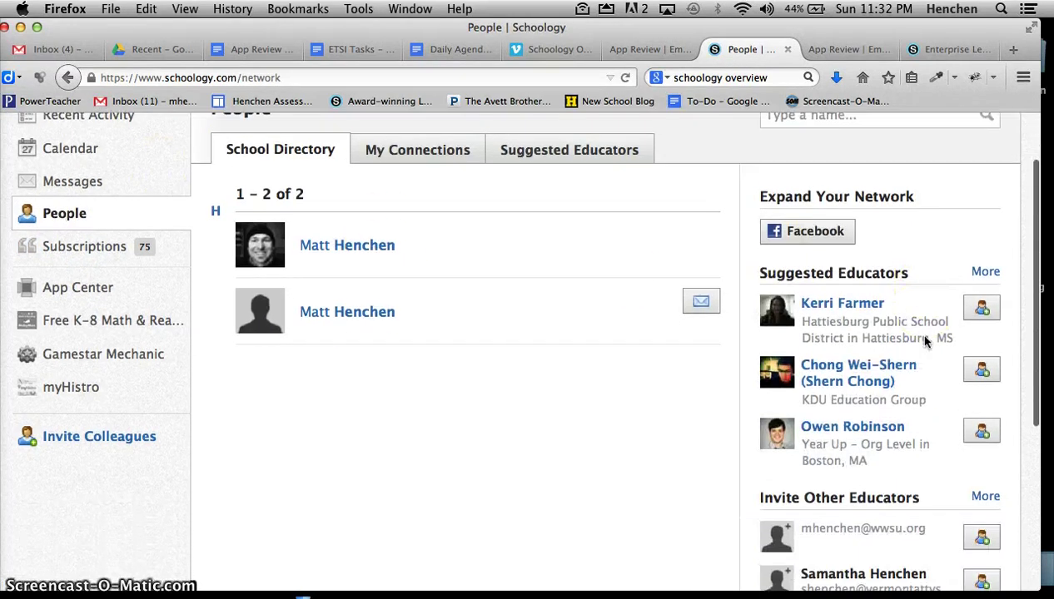
pyautogui.scroll(-3, 884, 359)
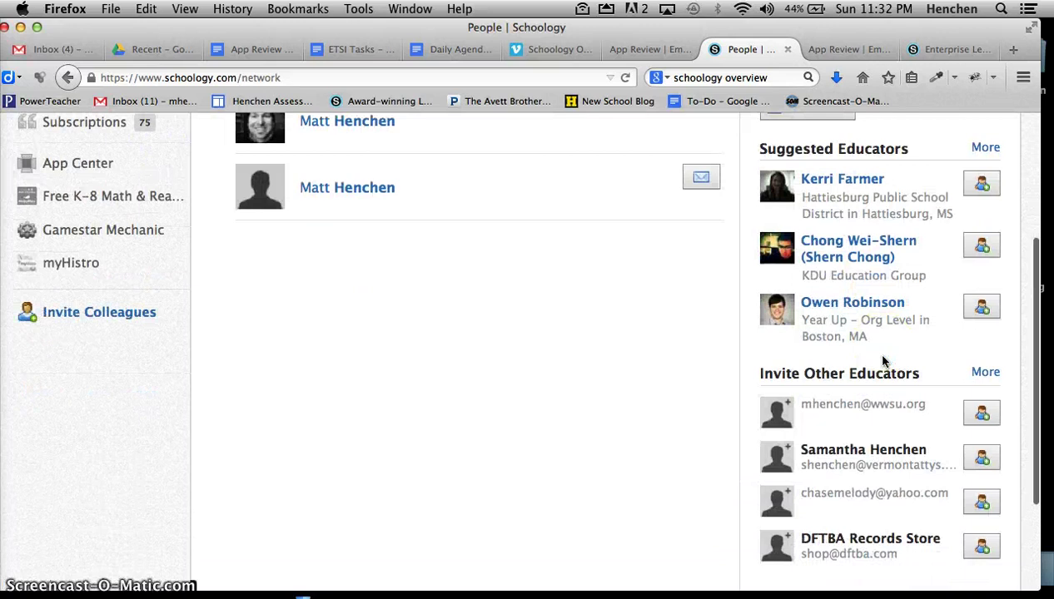
pyautogui.scroll(-3, 884, 359)
pyautogui.scroll(7, 883, 359)
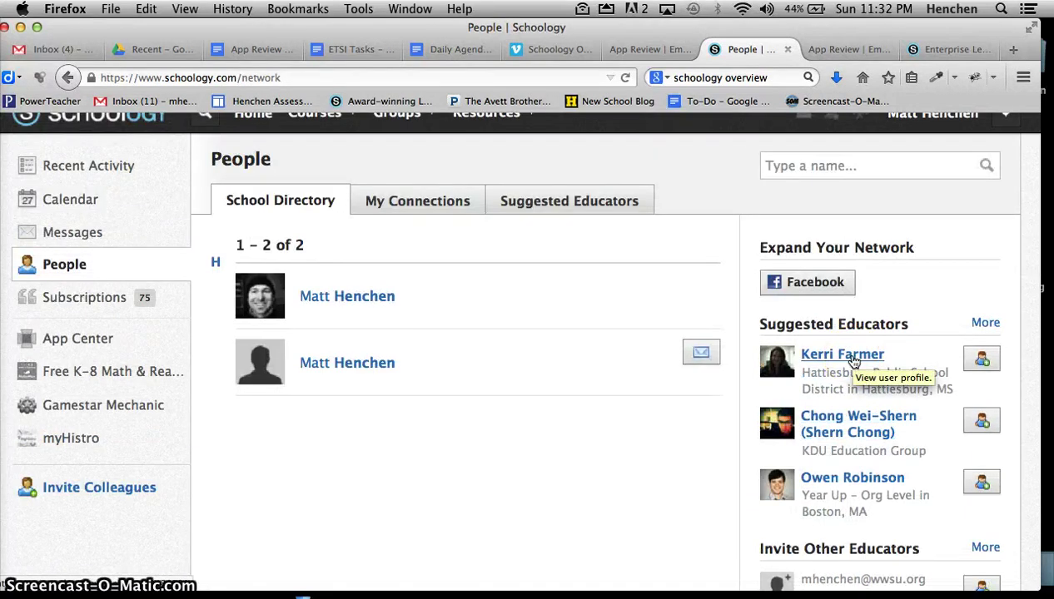
# View the account's own connections, and explore the list of suggested educators to connect with.
pyautogui.click(421, 225)
pyautogui.click(404, 230)
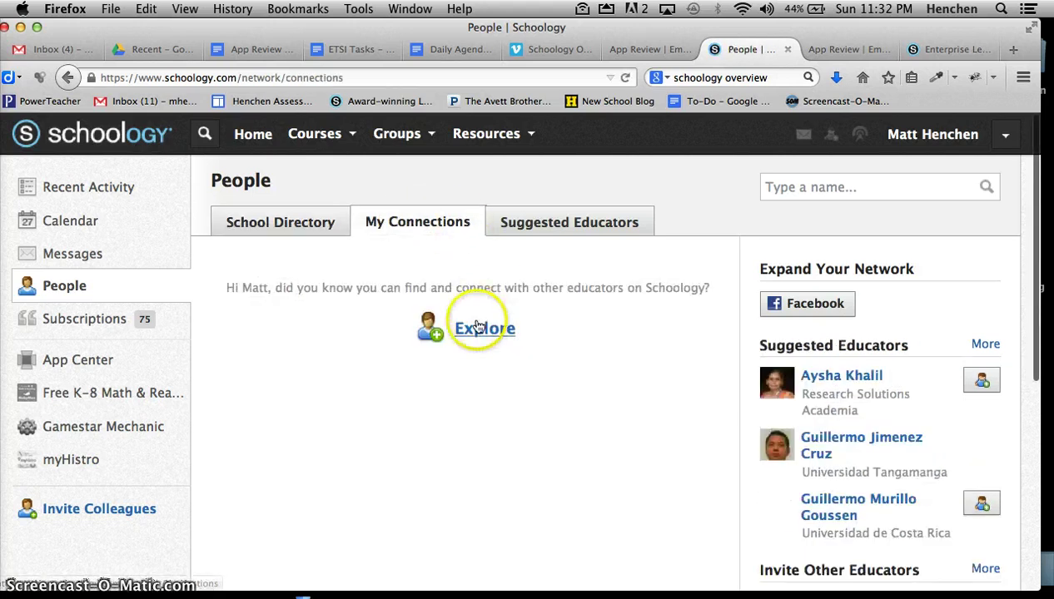
pyautogui.click(474, 329)
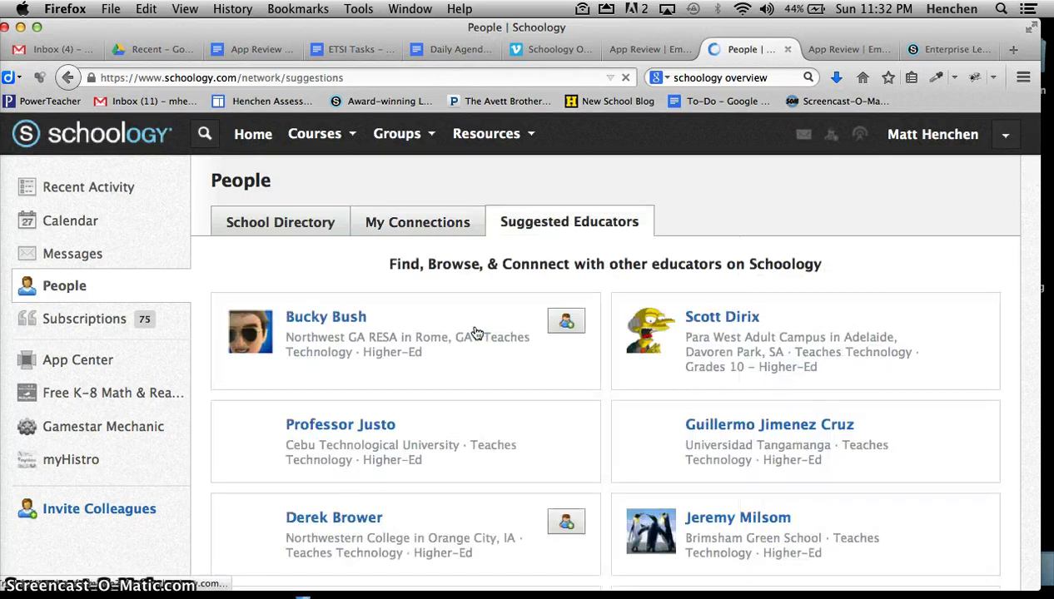
pyautogui.click(422, 402)
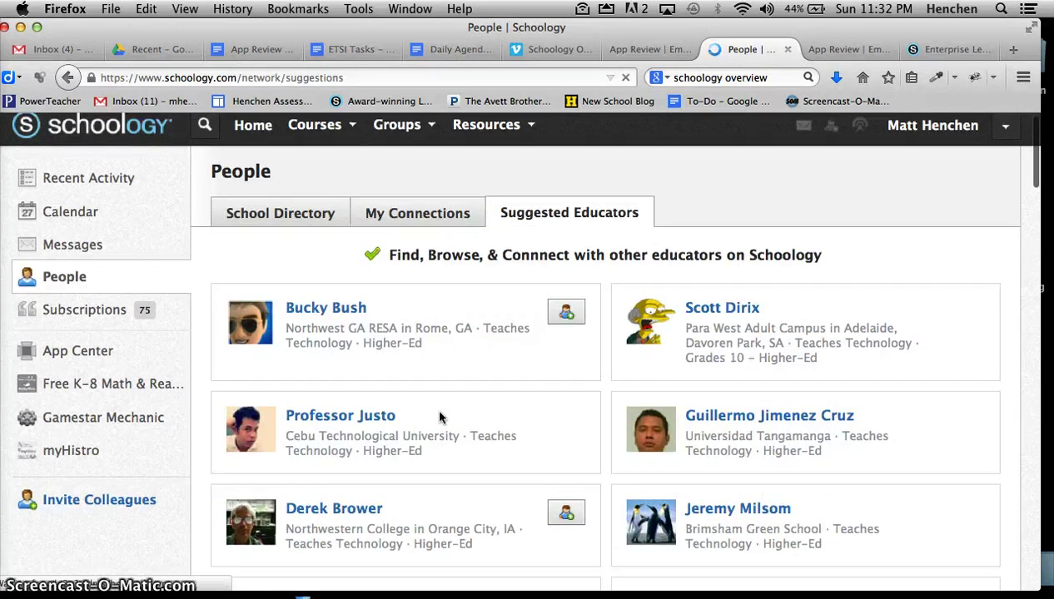
pyautogui.scroll(-2, 440, 418)
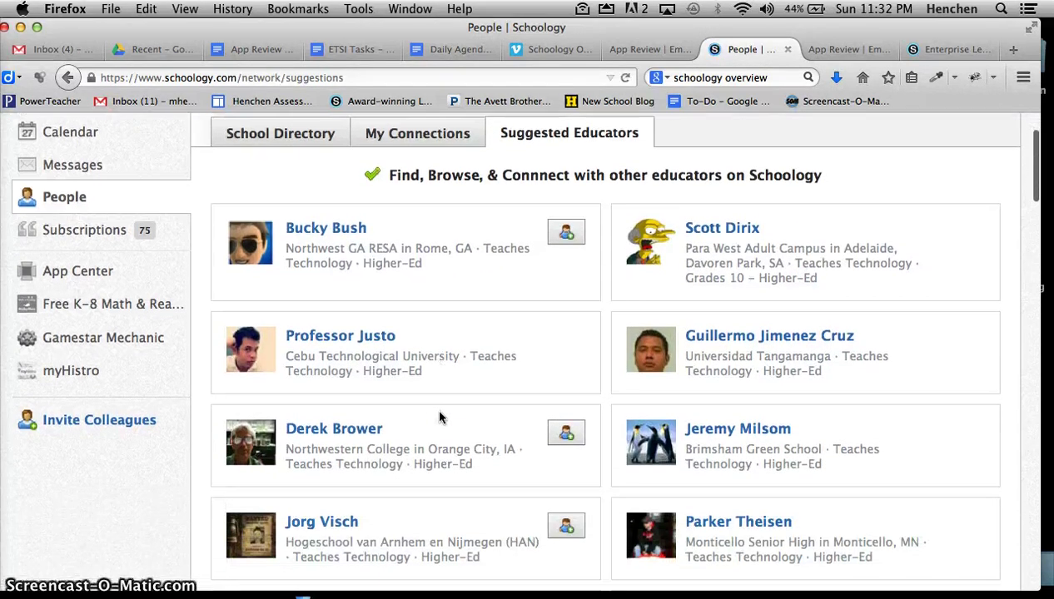
pyautogui.scroll(-4, 440, 418)
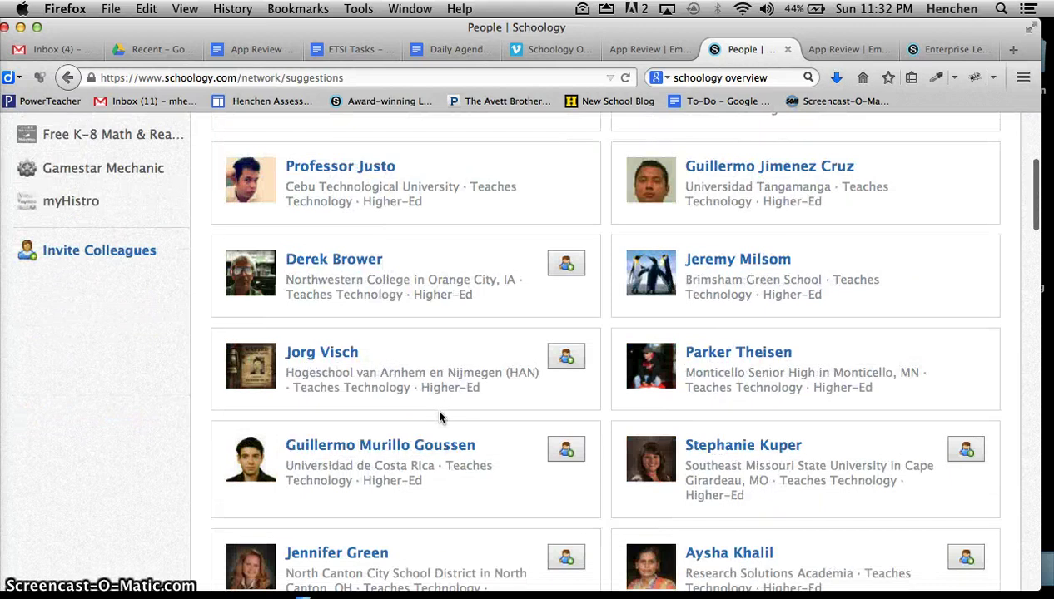
pyautogui.scroll(6, 440, 417)
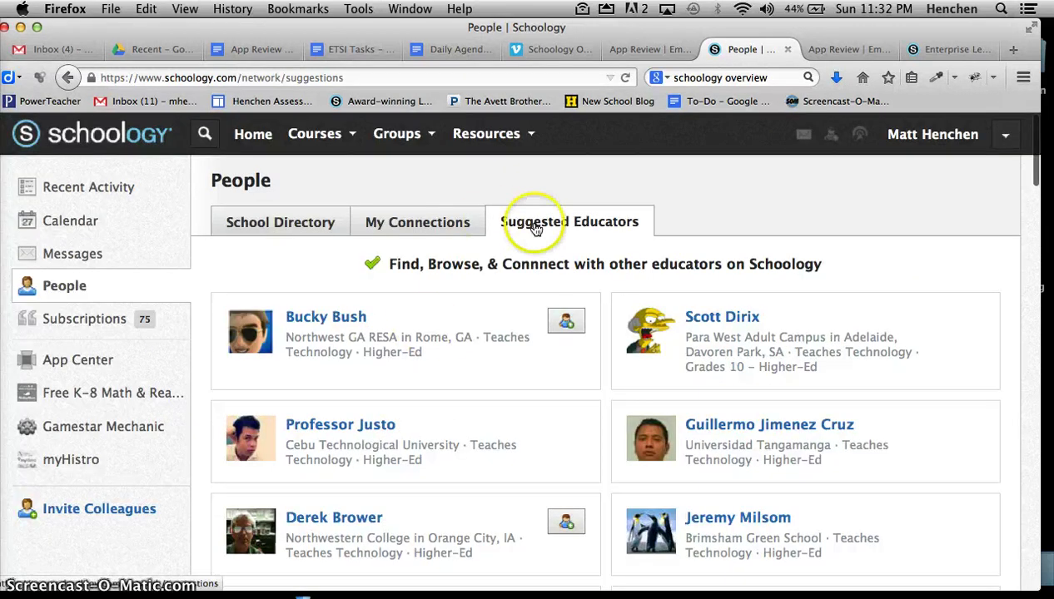